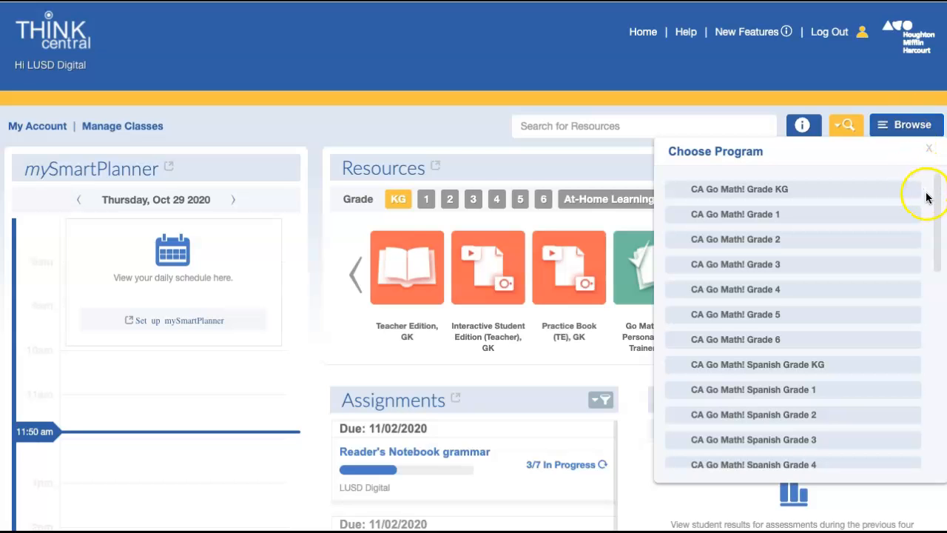
# Choose the CA Journeys 2017 Grade 1 program and expand its program structure.
pyautogui.moveTo(938, 197); pyautogui.dragTo(937, 296)
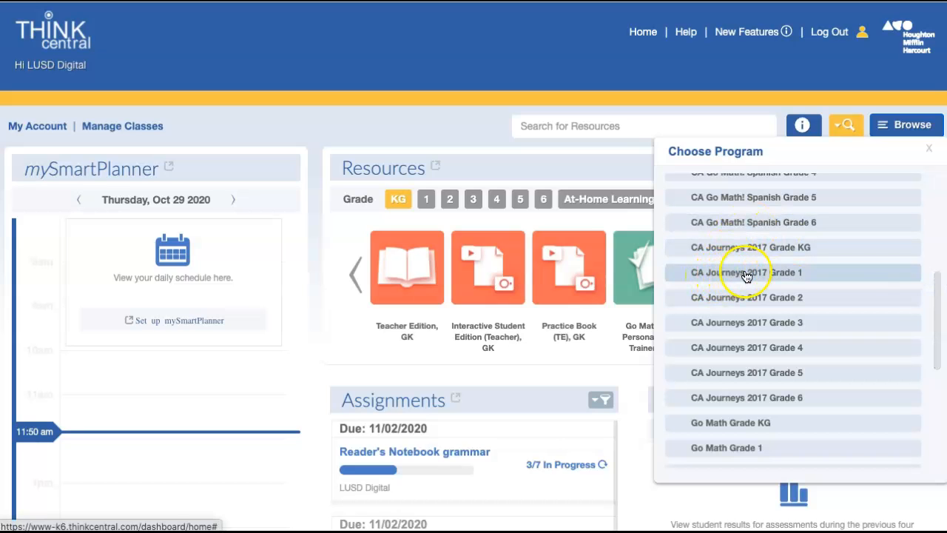
pyautogui.click(747, 273)
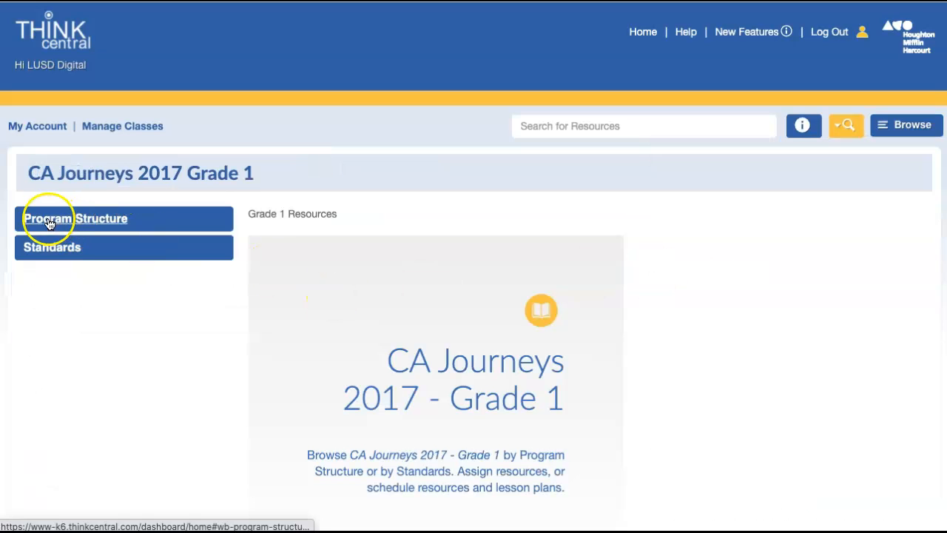
pyautogui.click(69, 221)
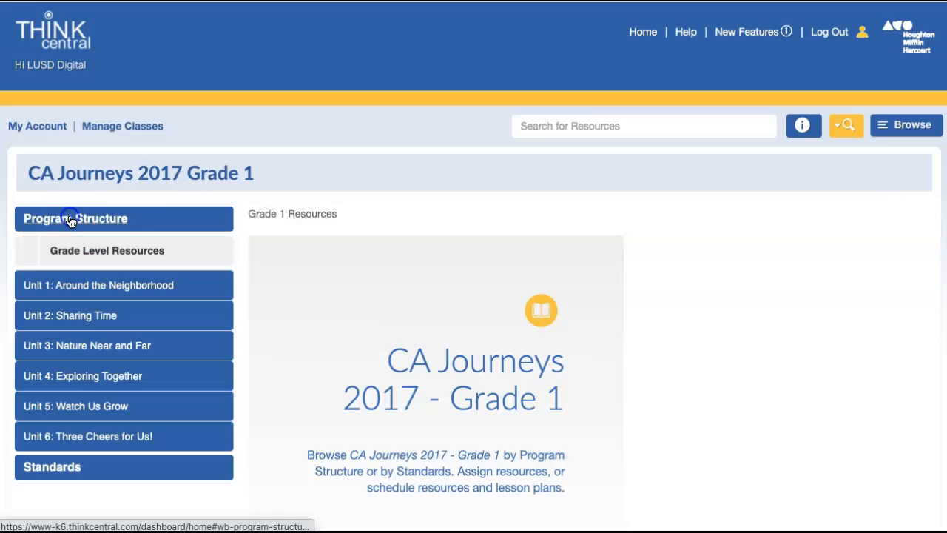
# Open Day 5 of Lesson 9 in Unit 2: Sharing Time.
pyautogui.click(55, 318)
pyautogui.scroll(-2, 131, 326)
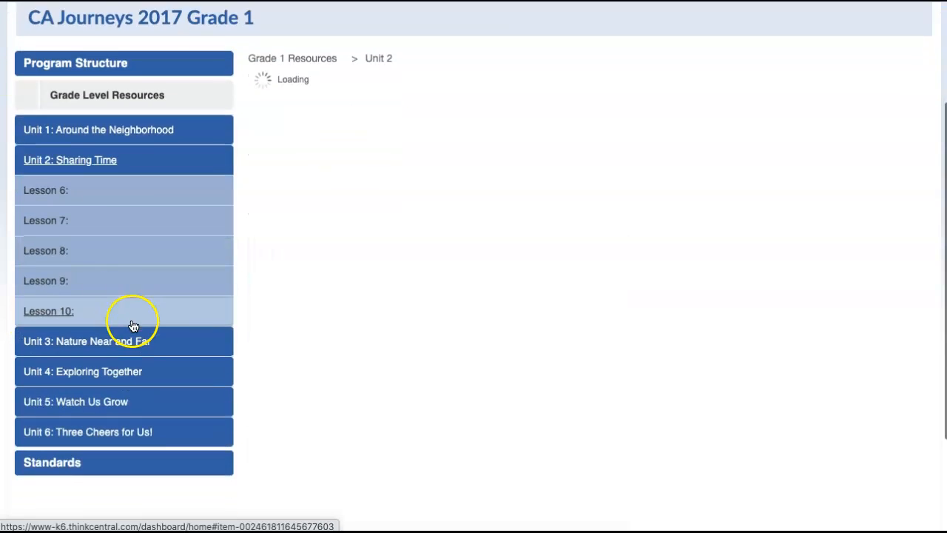
pyautogui.click(38, 279)
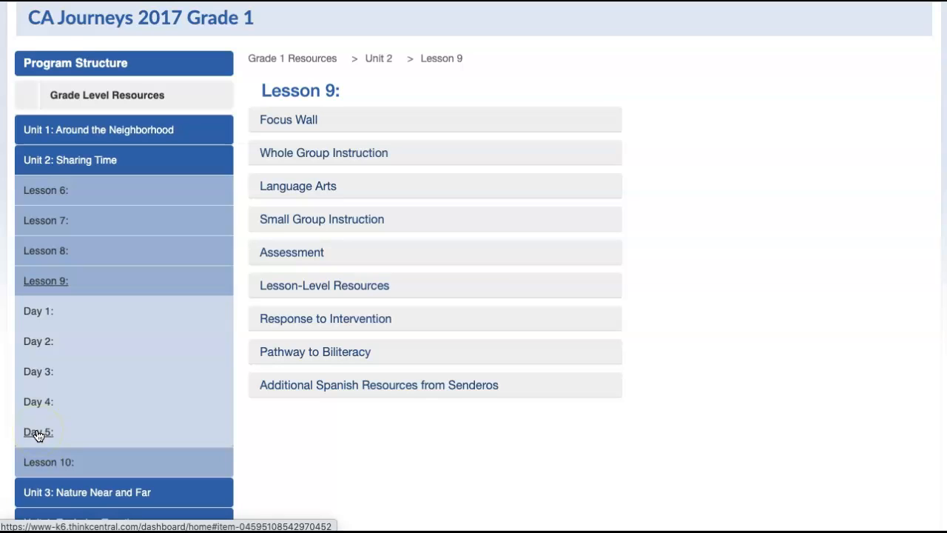
pyautogui.click(37, 433)
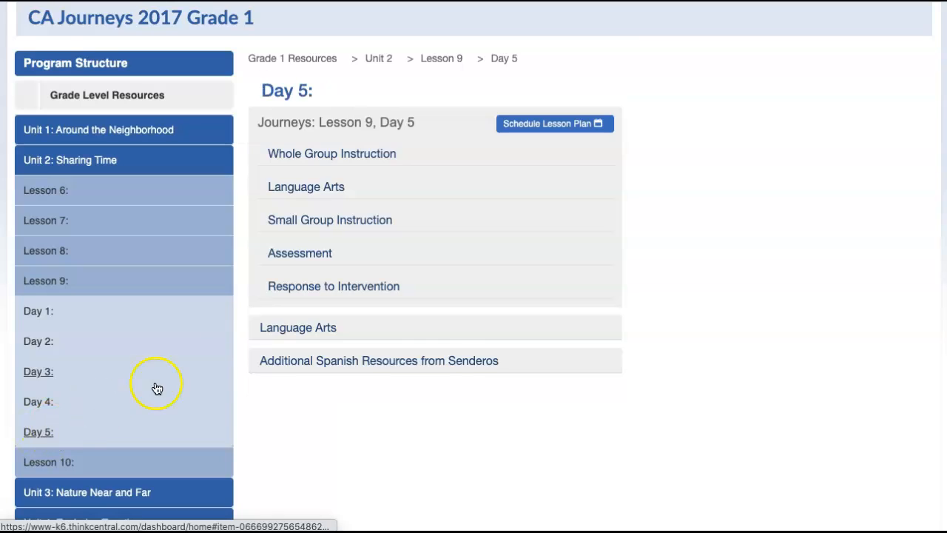
# Show the Day 5 assessment resources and start assigning Online Assessment: Weekly Test Lesson 9.
pyautogui.click(295, 254)
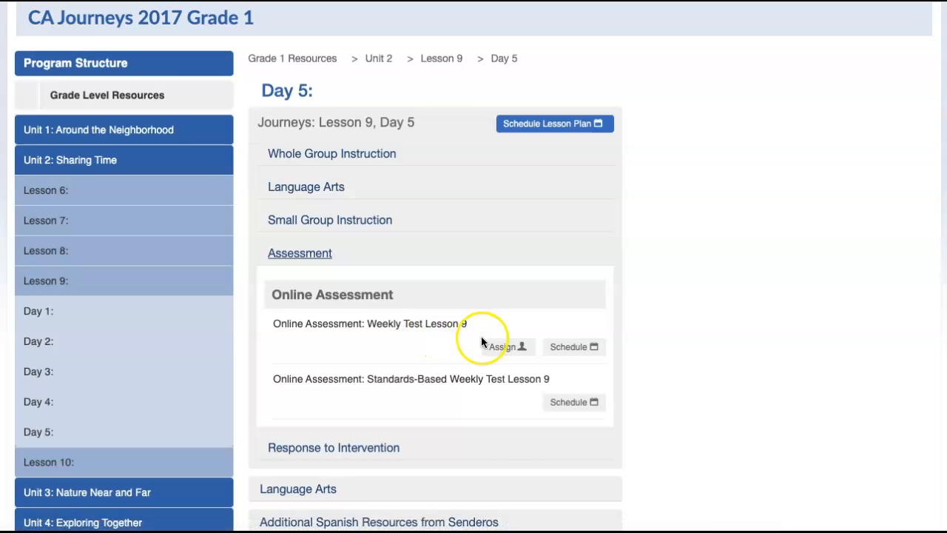
pyautogui.scroll(-1, 501, 342)
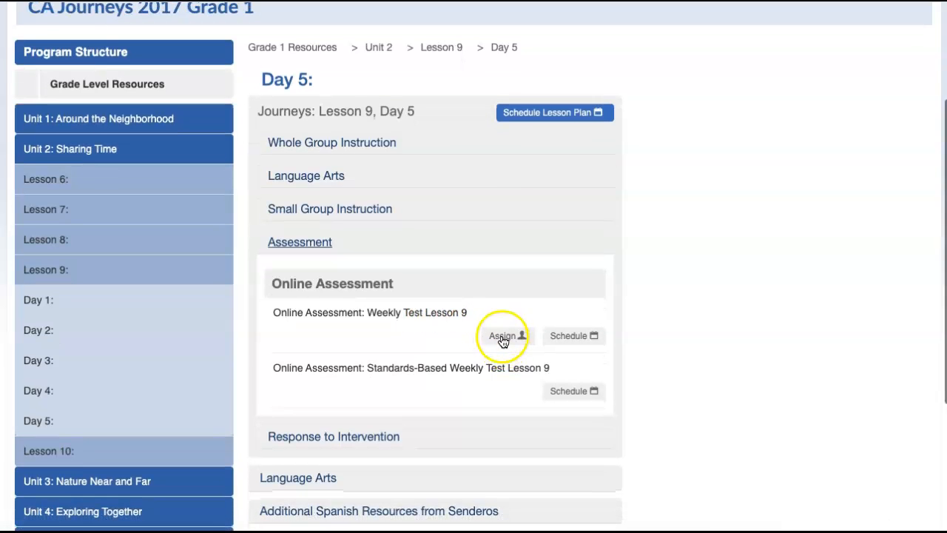
pyautogui.click(503, 336)
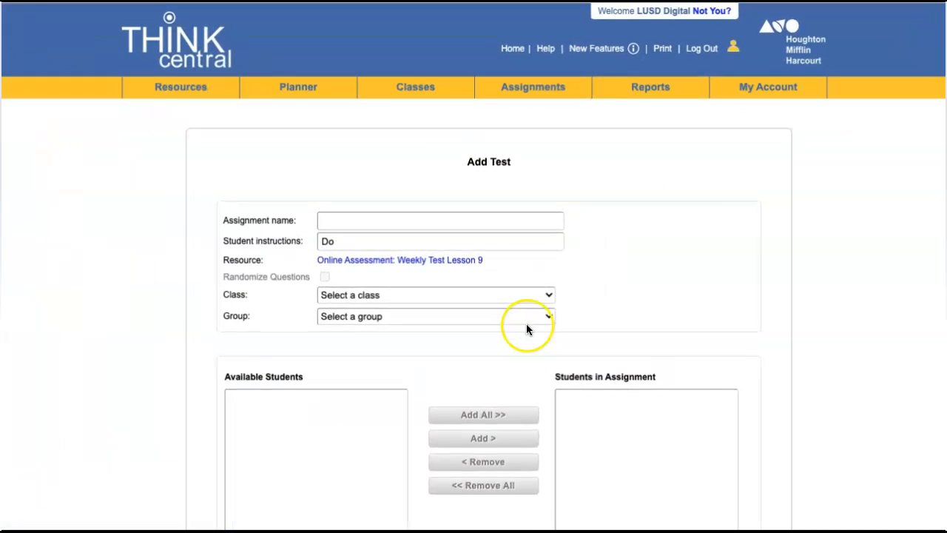
# Name the assignment "Lesson 9 Dr. Seuss Vocabulary Test".
pyautogui.click(341, 220)
pyautogui.write('Lesson 9 Dr. Seuss')
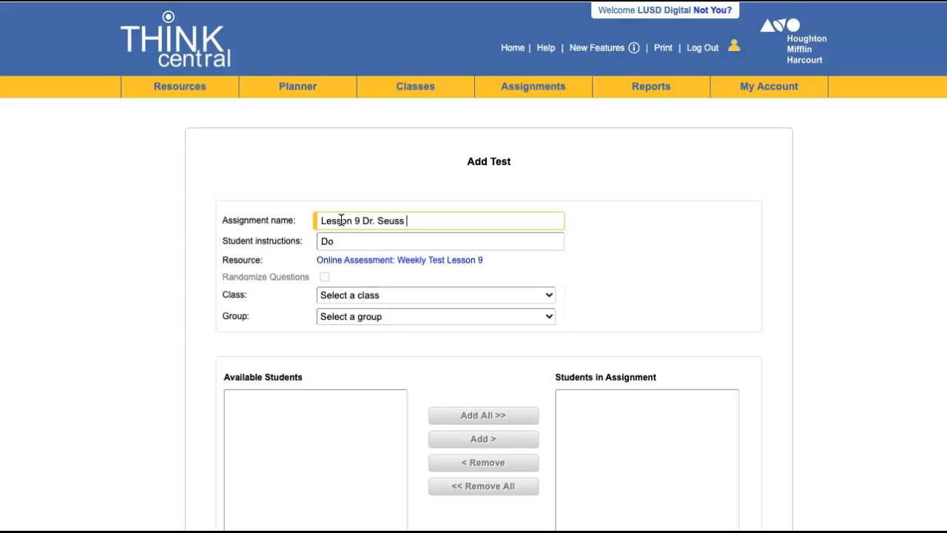
pyautogui.write(' Vocabulary Test')
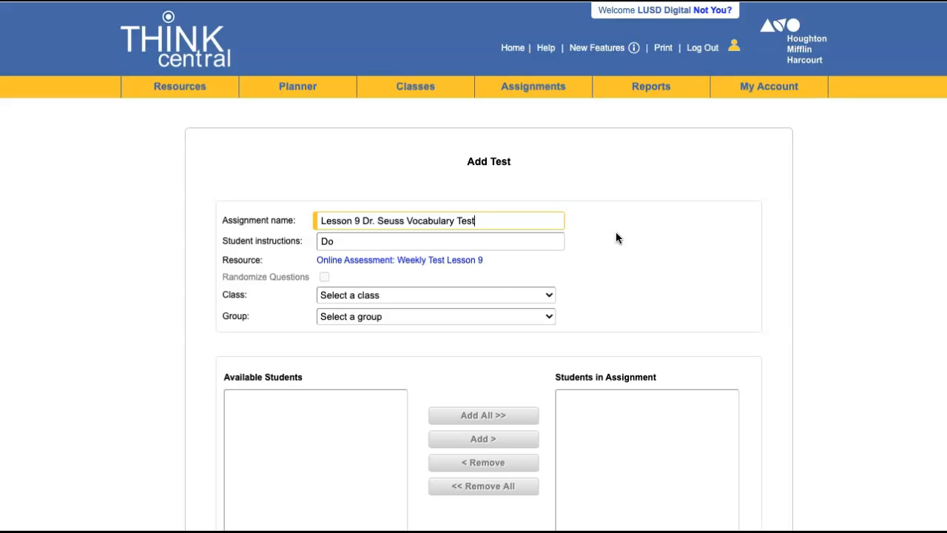
# Select the LUSD Digital class and add all of its available students to the assignment.
pyautogui.click(547, 296)
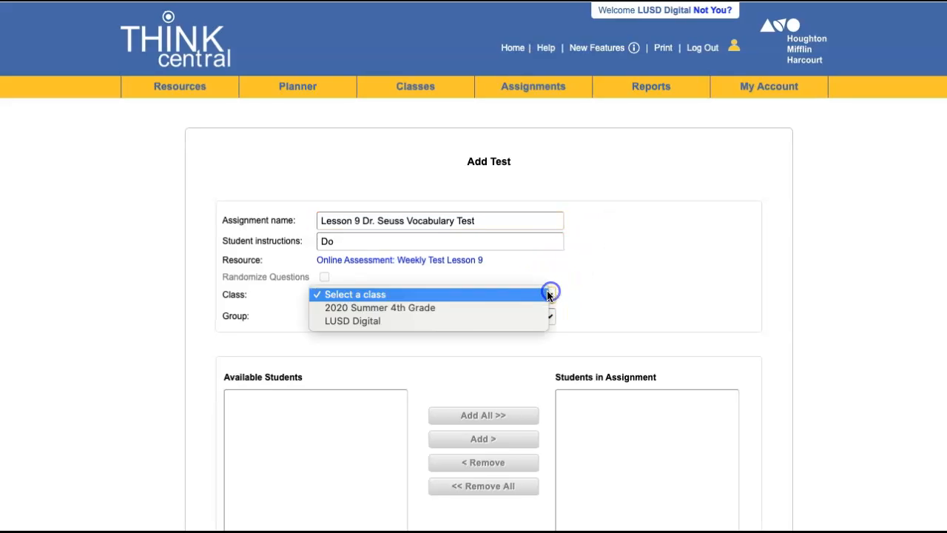
pyautogui.click(469, 325)
pyautogui.scroll(-3, 414, 328)
pyautogui.scroll(-2, 398, 353)
pyautogui.scroll(-2, 398, 352)
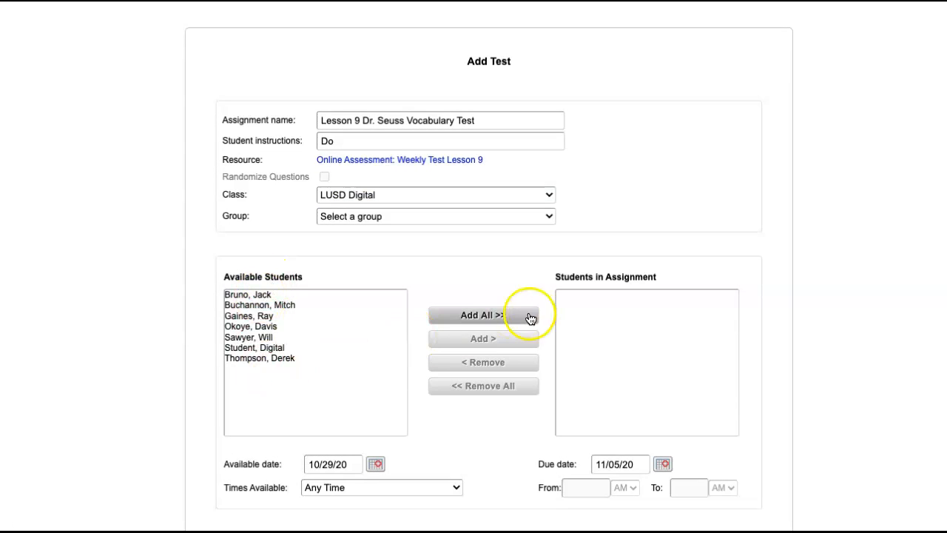
pyautogui.click(495, 317)
# Open the test's question selection from the assessment settings and look through its sections.
pyautogui.scroll(-4, 588, 365)
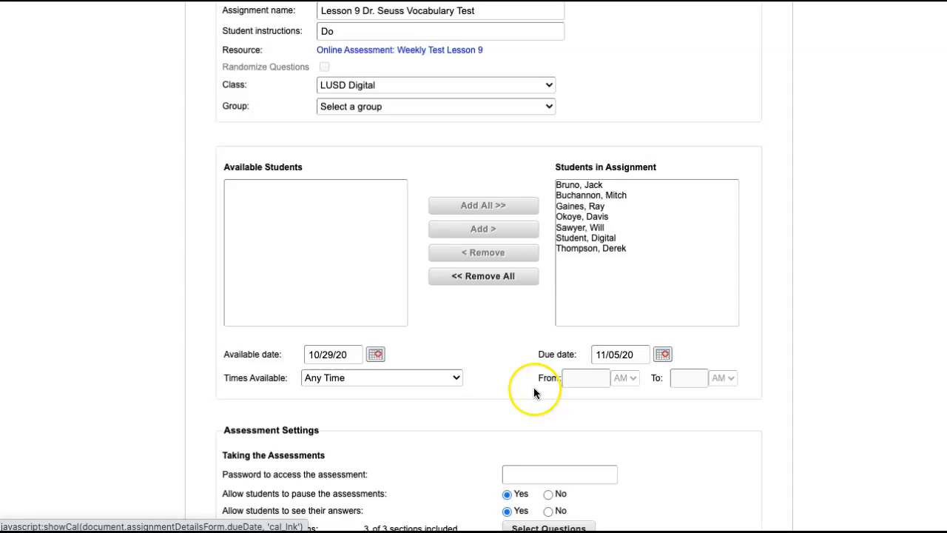
pyautogui.scroll(-4, 531, 390)
pyautogui.scroll(-5, 421, 368)
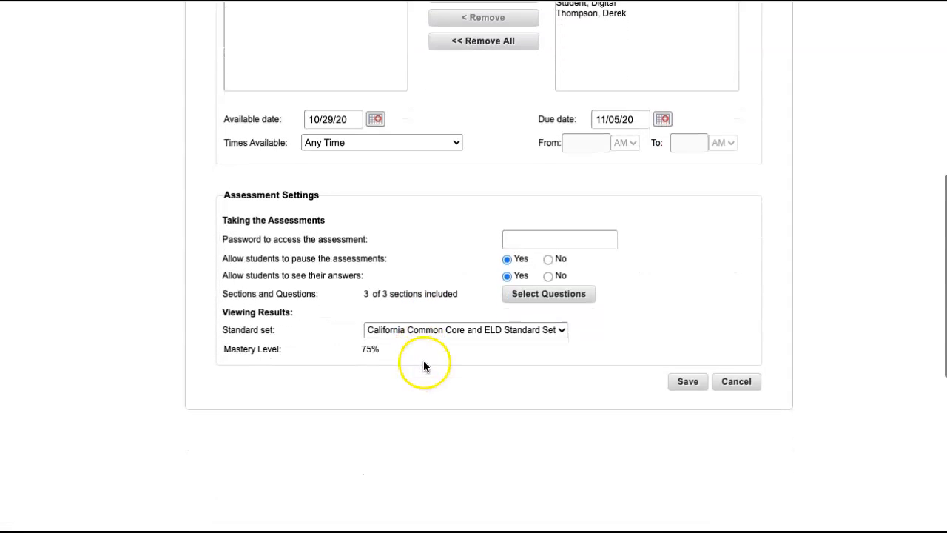
pyautogui.click(540, 296)
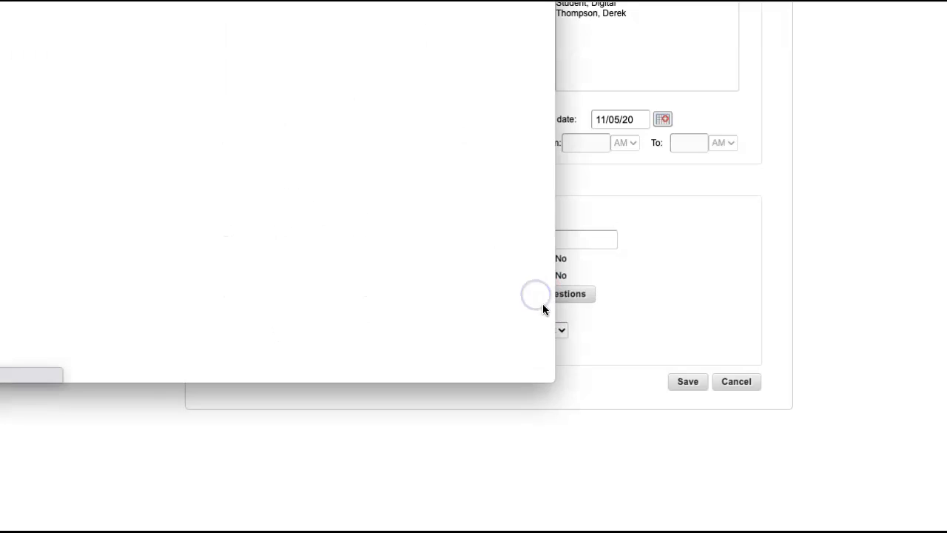
pyautogui.moveTo(318, 2); pyautogui.dragTo(578, 28)
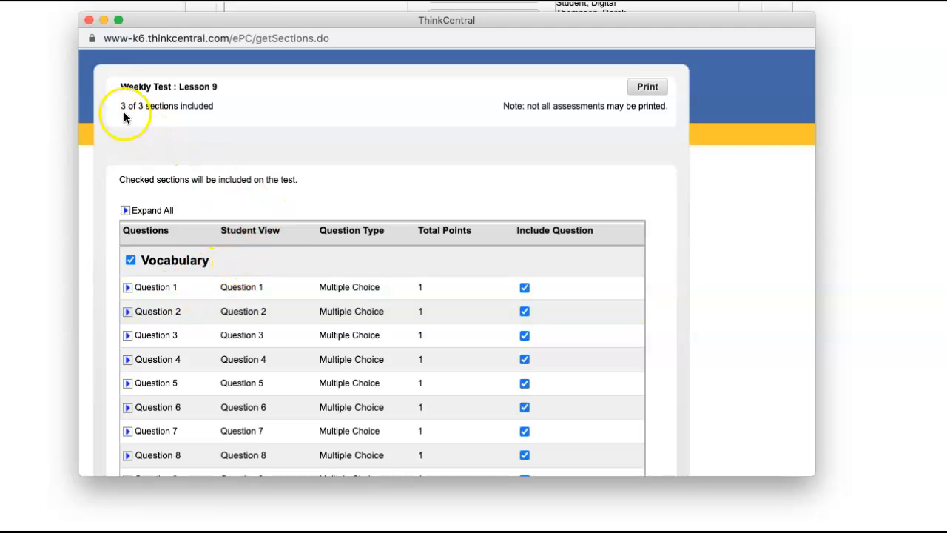
pyautogui.scroll(-10, 188, 272)
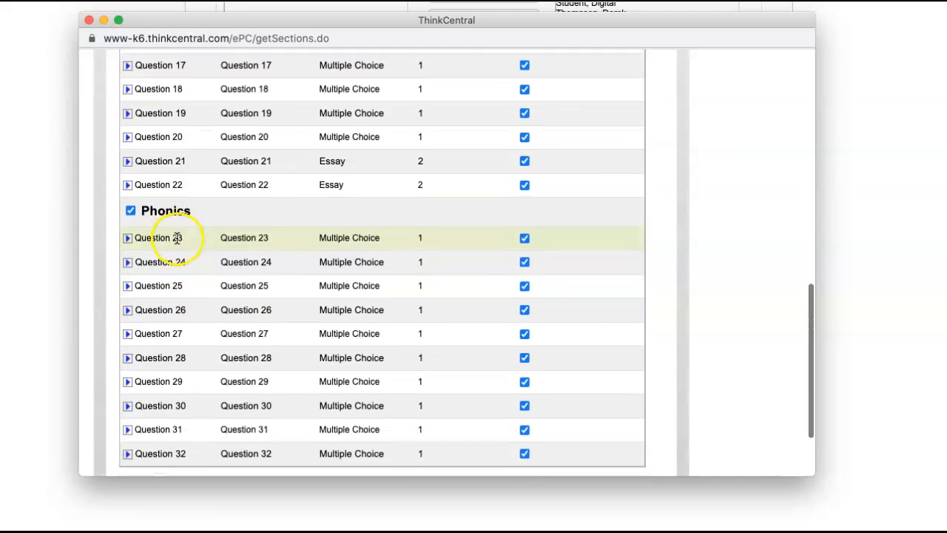
# Exclude the Comprehension and Phonics sections from the test, keeping only Vocabulary.
pyautogui.scroll(10, 178, 239)
pyautogui.scroll(3, 242, 246)
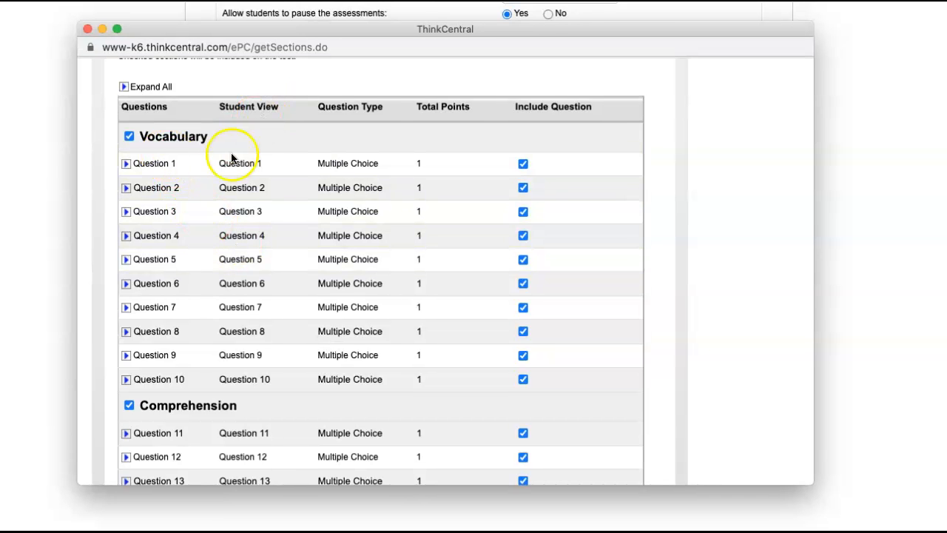
pyautogui.click(128, 406)
pyautogui.scroll(-10, 217, 402)
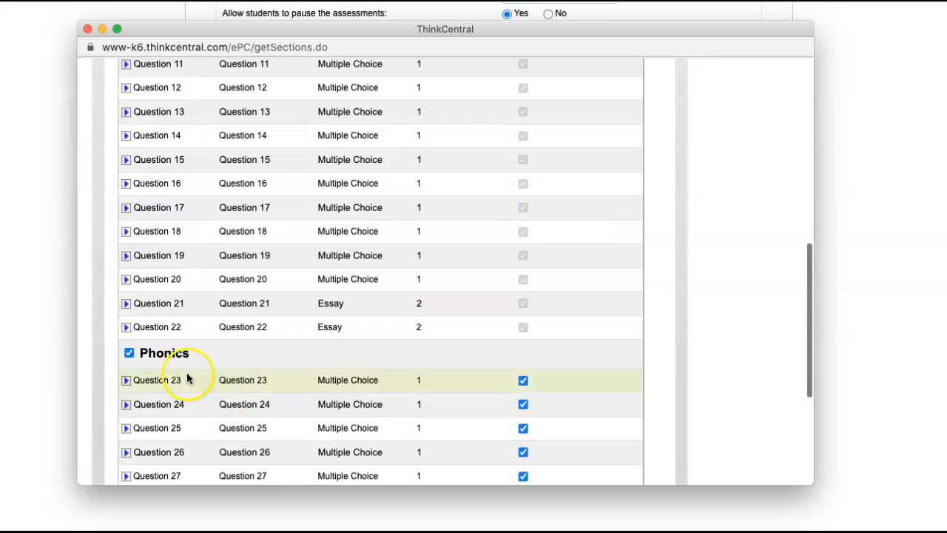
pyautogui.click(128, 353)
pyautogui.scroll(10, 271, 339)
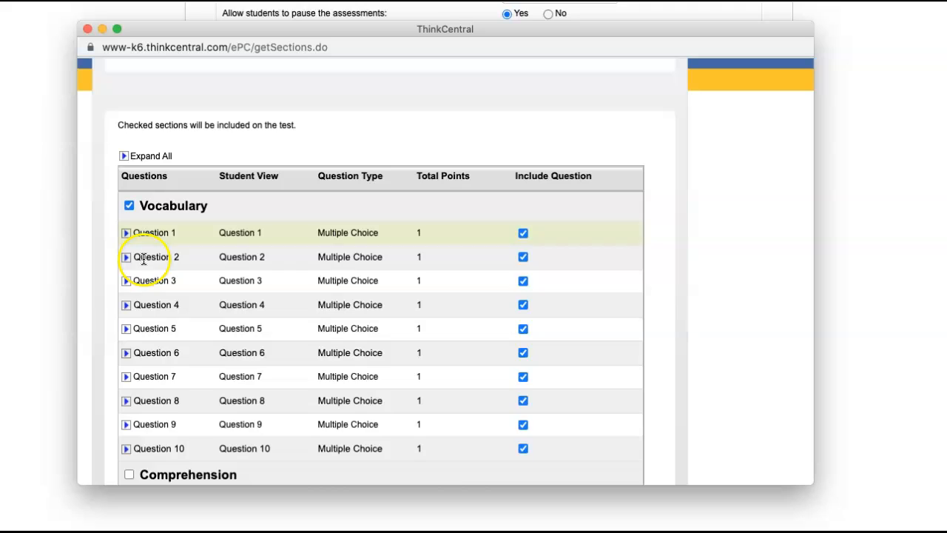
# Expand Question 1 in the Vocabulary section and examine its content and answer choices.
pyautogui.scroll(-1, 138, 184)
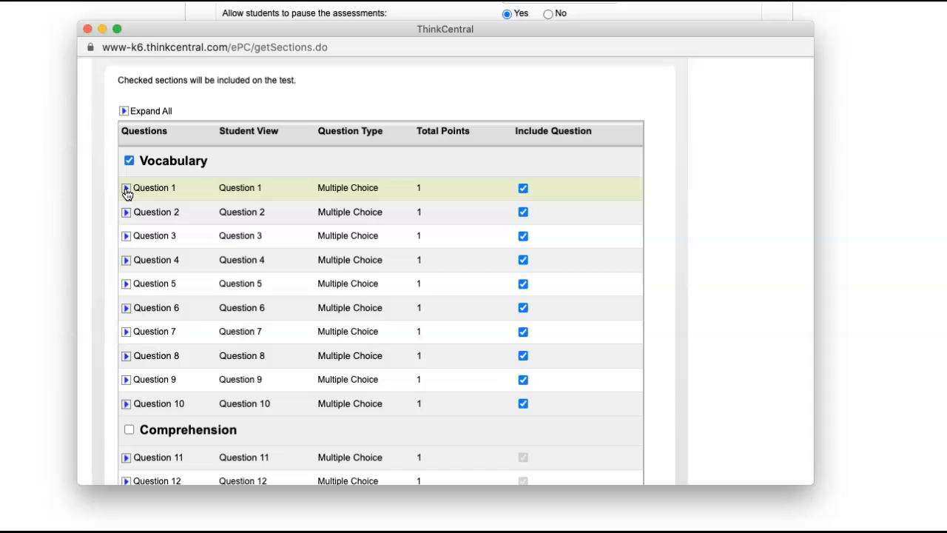
pyautogui.click(128, 191)
pyautogui.click(126, 192)
pyautogui.scroll(-3, 322, 293)
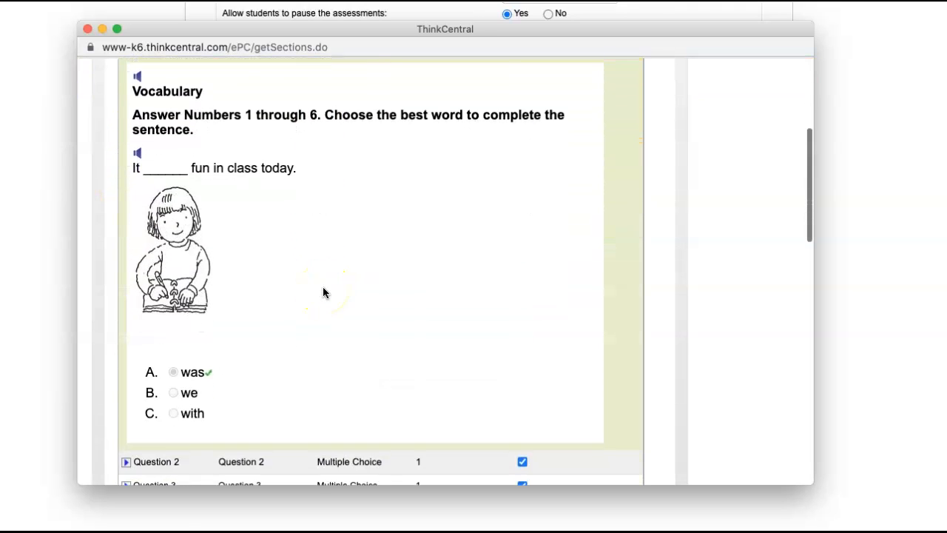
pyautogui.scroll(1, 323, 293)
pyautogui.scroll(-1, 323, 292)
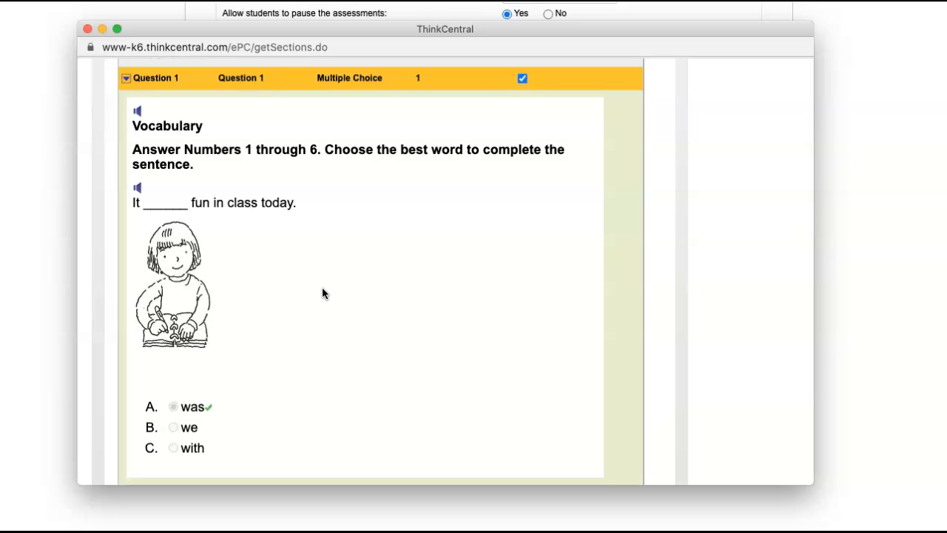
# Exclude Vocabulary questions 1, 3, 5, 9 and 10 from the test and save the question selection.
pyautogui.click(522, 79)
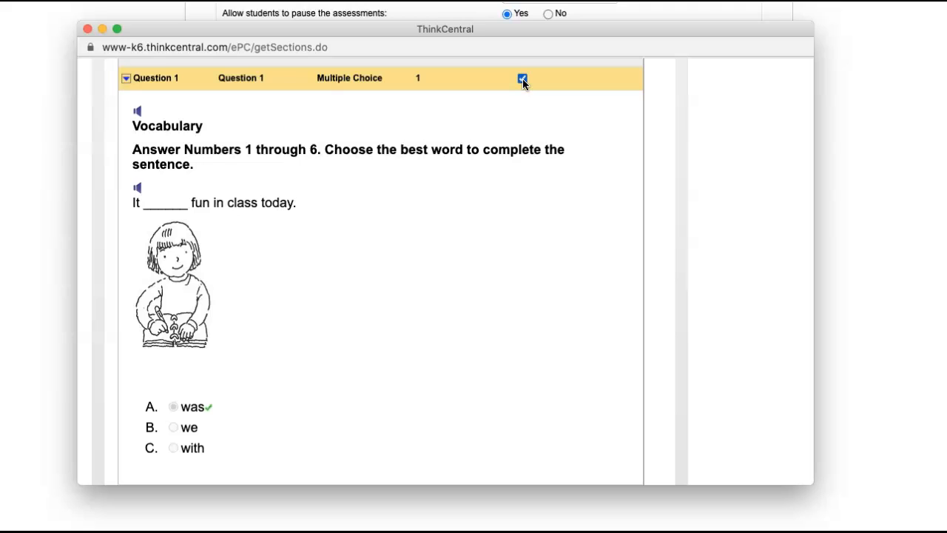
pyautogui.click(127, 78)
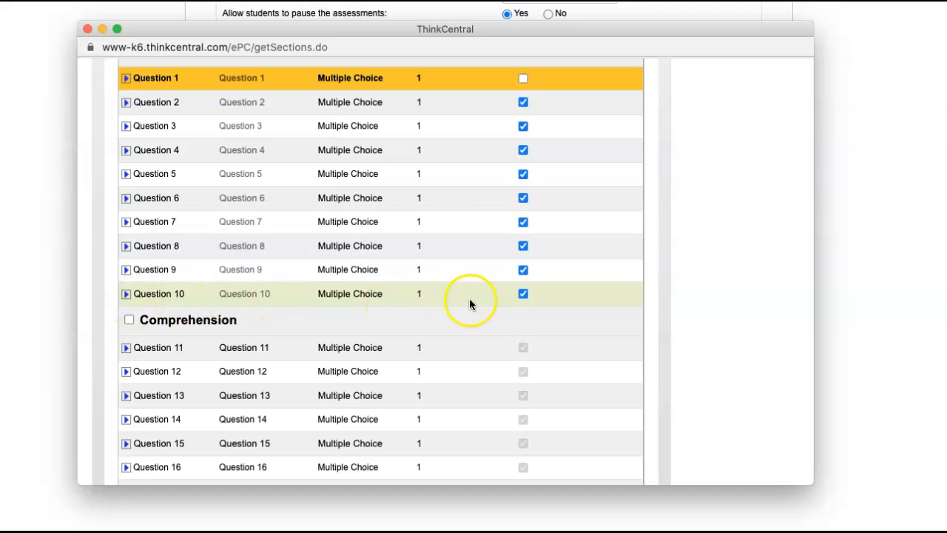
pyautogui.click(523, 270)
pyautogui.click(523, 173)
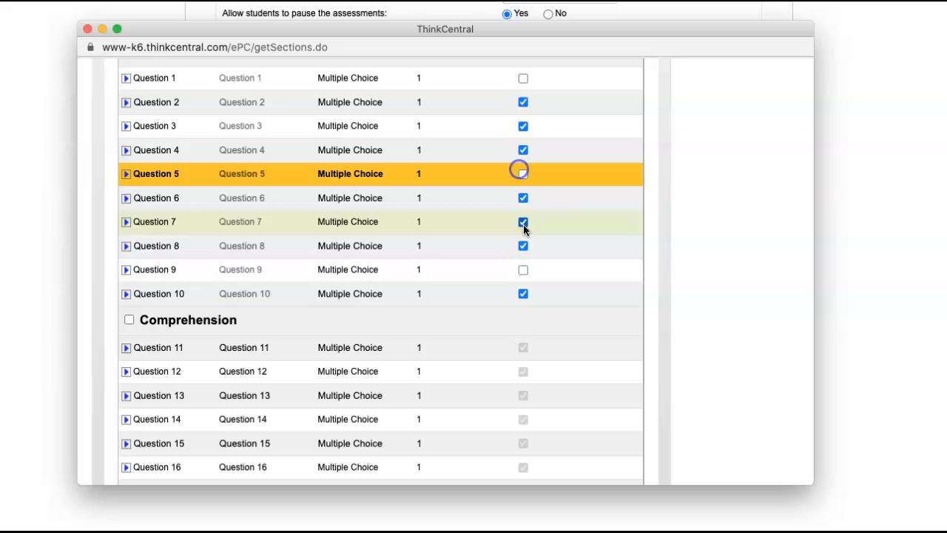
pyautogui.click(523, 126)
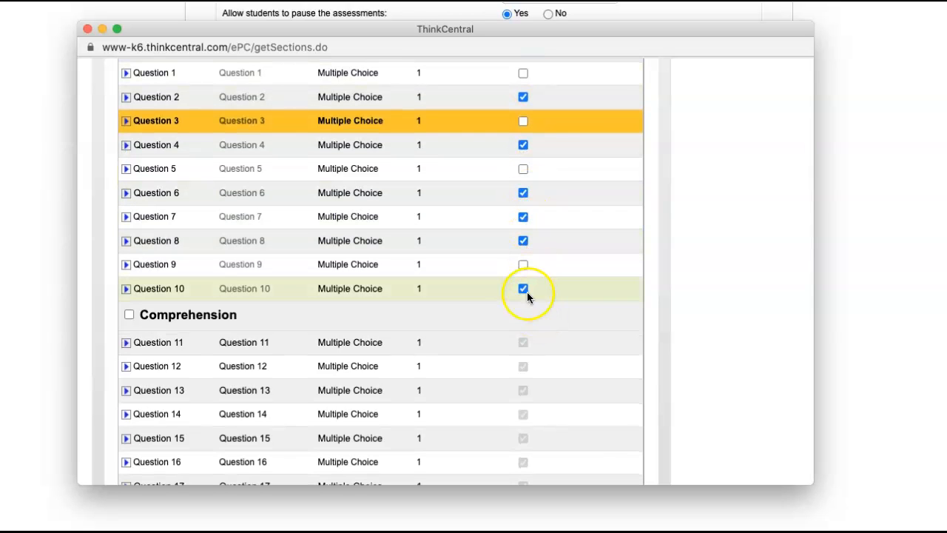
pyautogui.click(523, 294)
pyautogui.scroll(1, 609, 287)
pyautogui.scroll(1, 609, 287)
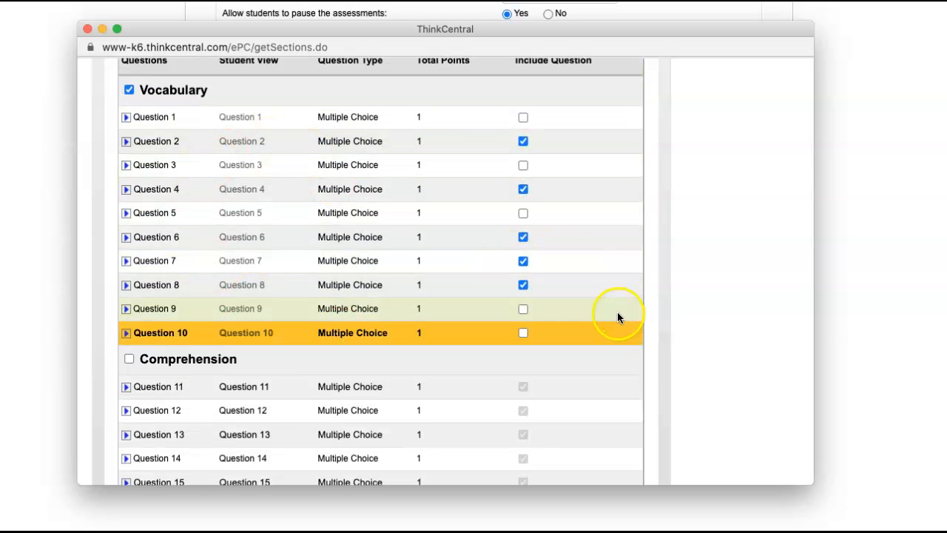
pyautogui.scroll(-15, 607, 310)
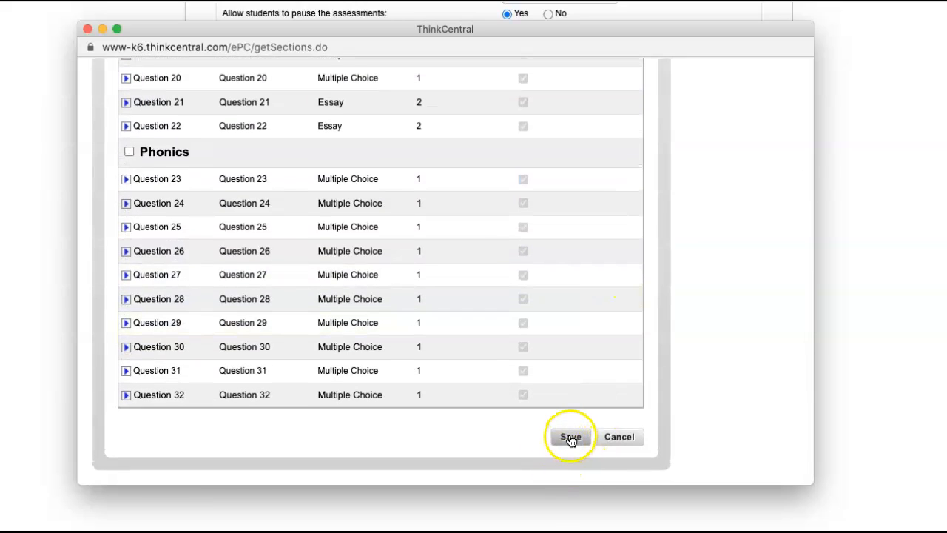
pyautogui.click(571, 437)
# Save the test and confirm the creation of the new assignment.
pyautogui.scroll(5, 552, 380)
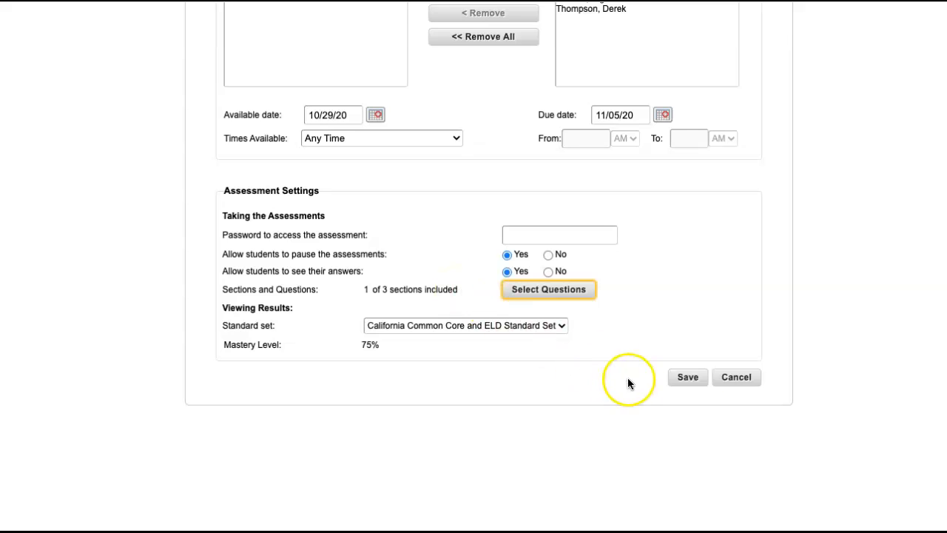
pyautogui.click(688, 379)
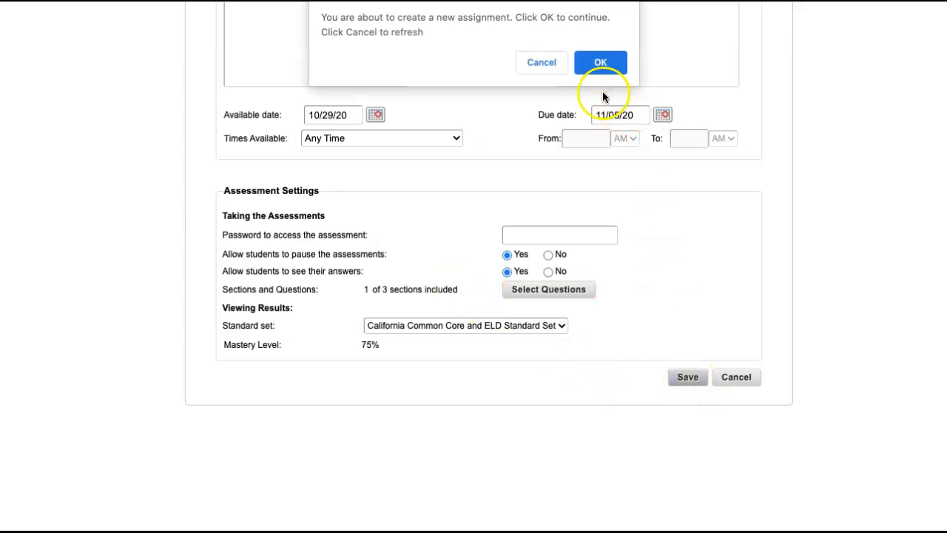
pyautogui.click(601, 63)
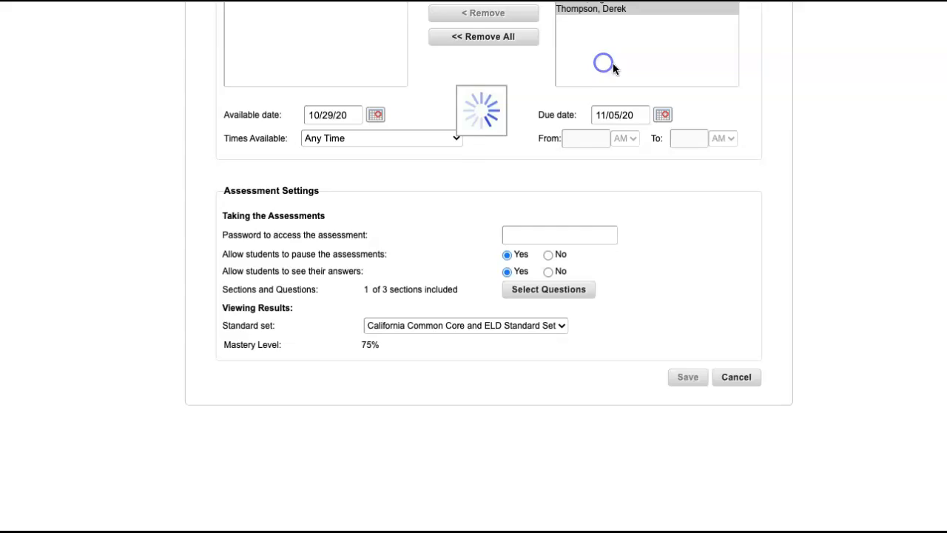
# Start another assignment of Online Assessment: Weekly Test Lesson 9 from the Day 5 assessment resources.
pyautogui.scroll(-3, 414, 370)
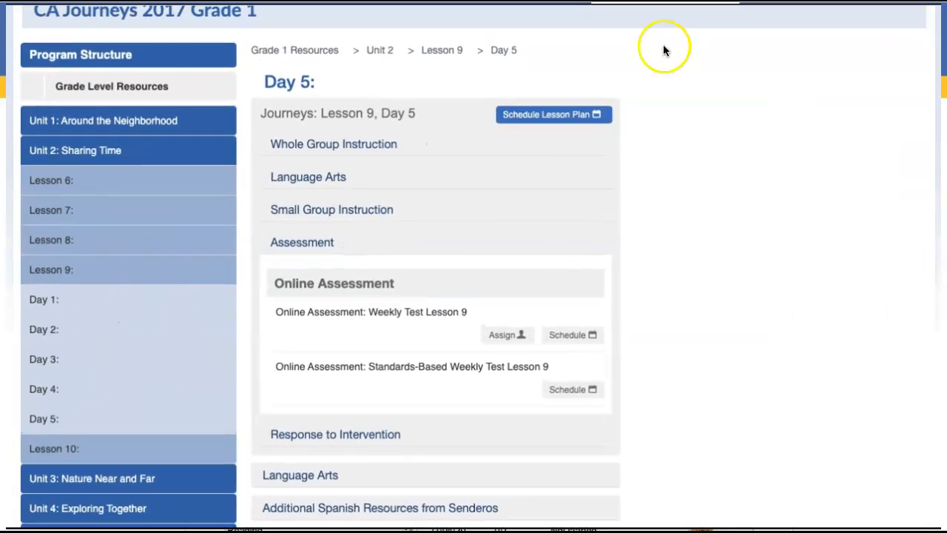
pyautogui.click(513, 339)
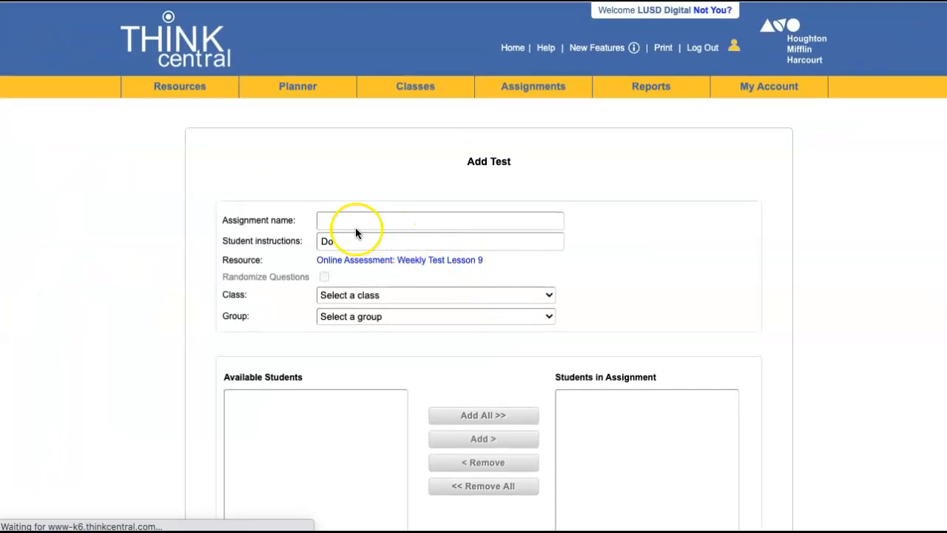
# Name the assignment "Lesson 9 Dr. Seuss Comprehension Test".
pyautogui.click(339, 222)
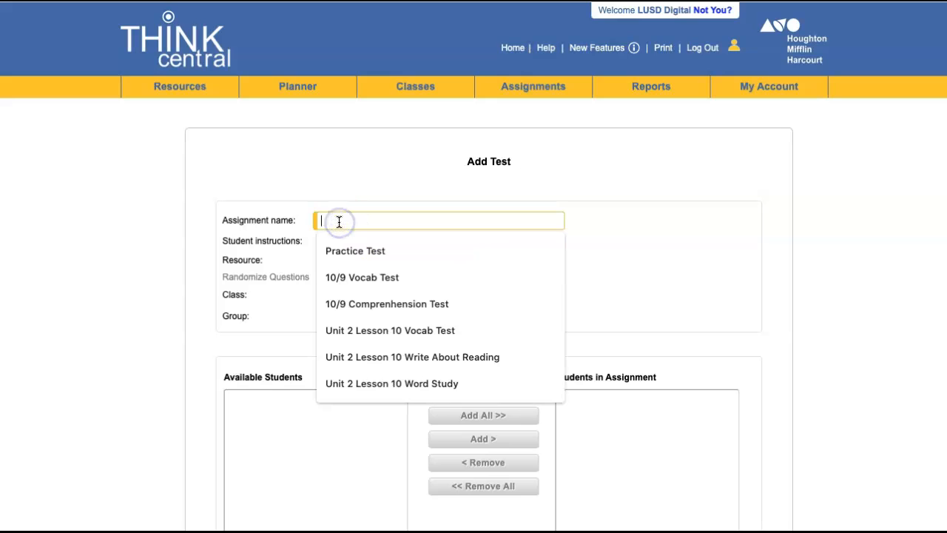
pyautogui.write('L')
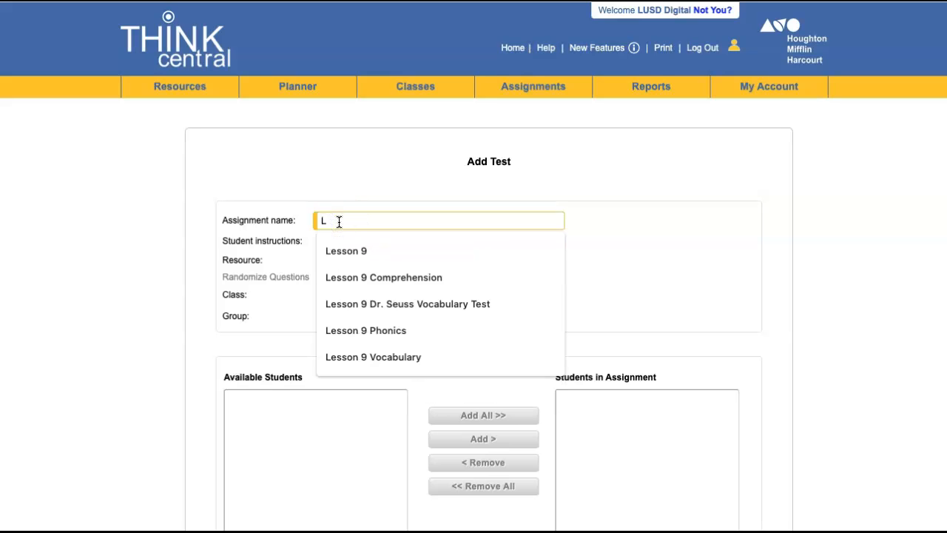
pyautogui.click(390, 304)
pyautogui.doubleClick(424, 222)
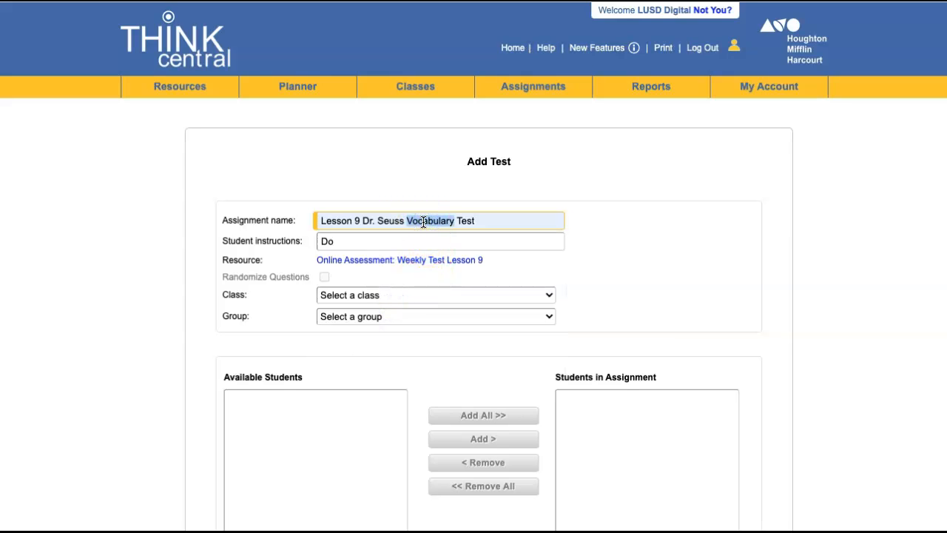
pyautogui.write('Comprehension')
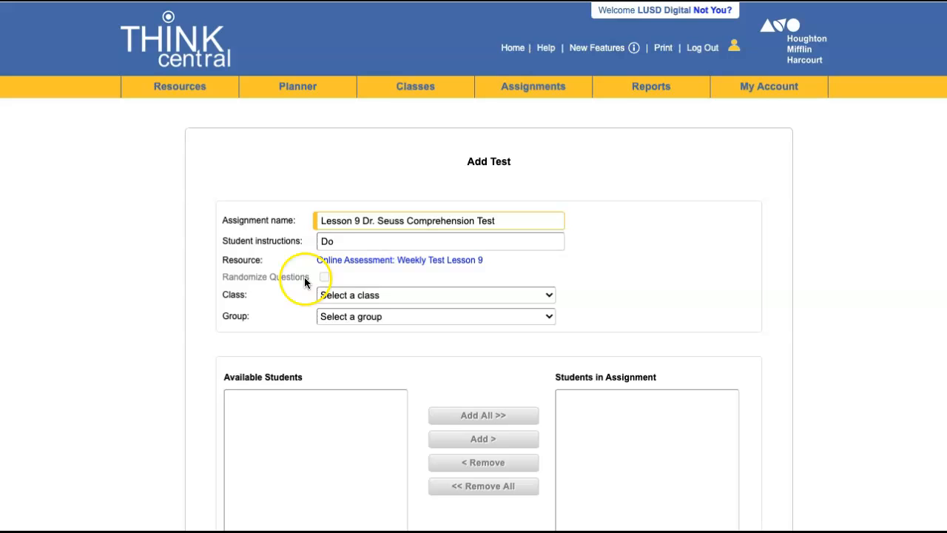
# Choose the LUSD Digital class and add all of its students to the Comprehension test assignment.
pyautogui.click(414, 298)
pyautogui.click(398, 319)
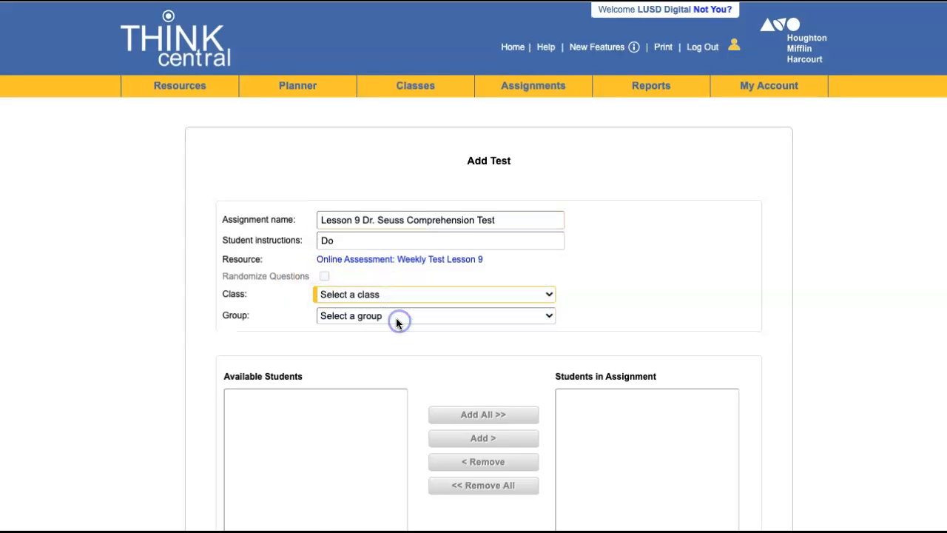
pyautogui.click(493, 415)
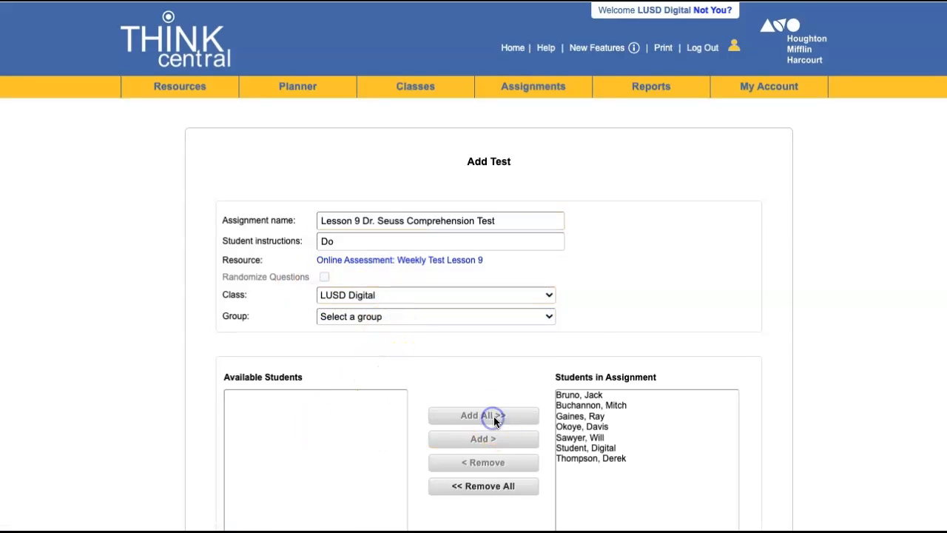
# Open the question selection for the test and exclude the Vocabulary and Phonics sections.
pyautogui.scroll(-6, 494, 415)
pyautogui.click(563, 314)
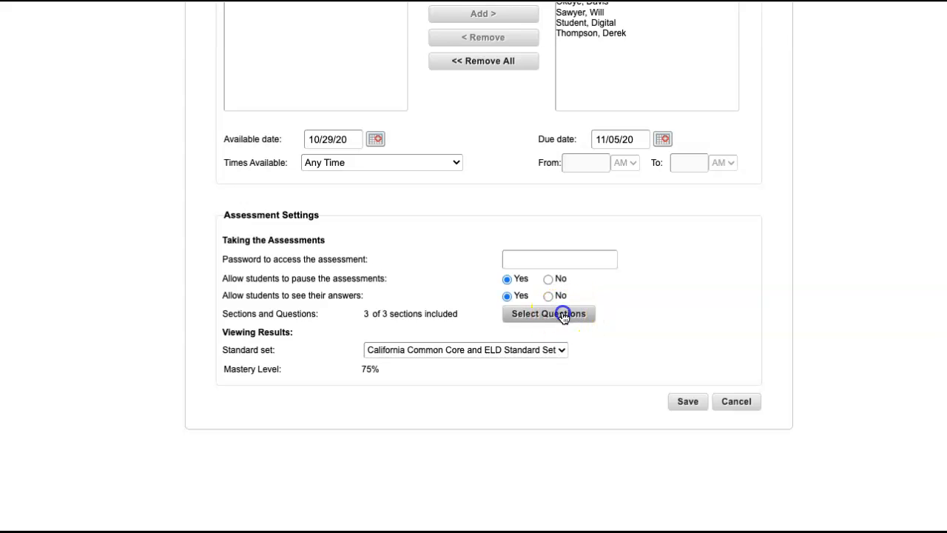
pyautogui.moveTo(403, 1); pyautogui.dragTo(679, 1)
pyautogui.click(147, 235)
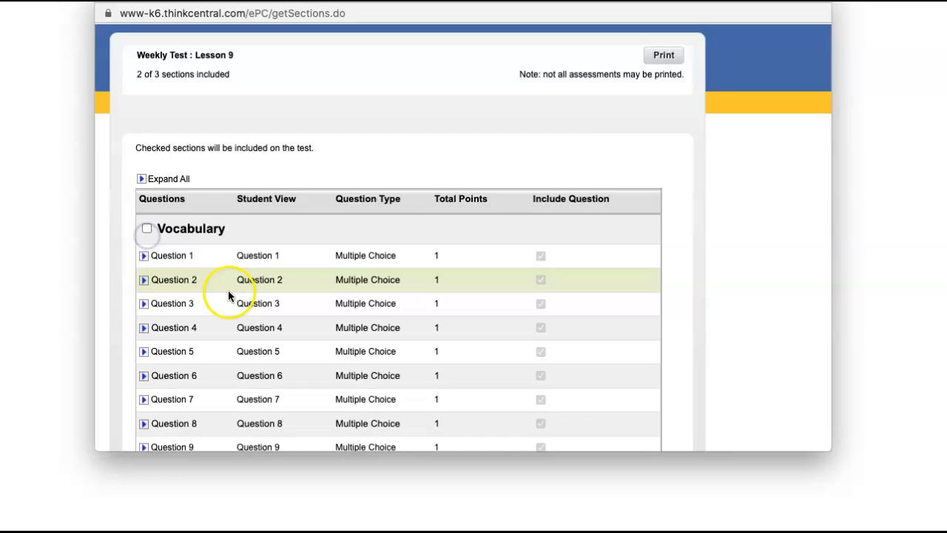
pyautogui.scroll(-5, 222, 296)
pyautogui.scroll(-5, 174, 262)
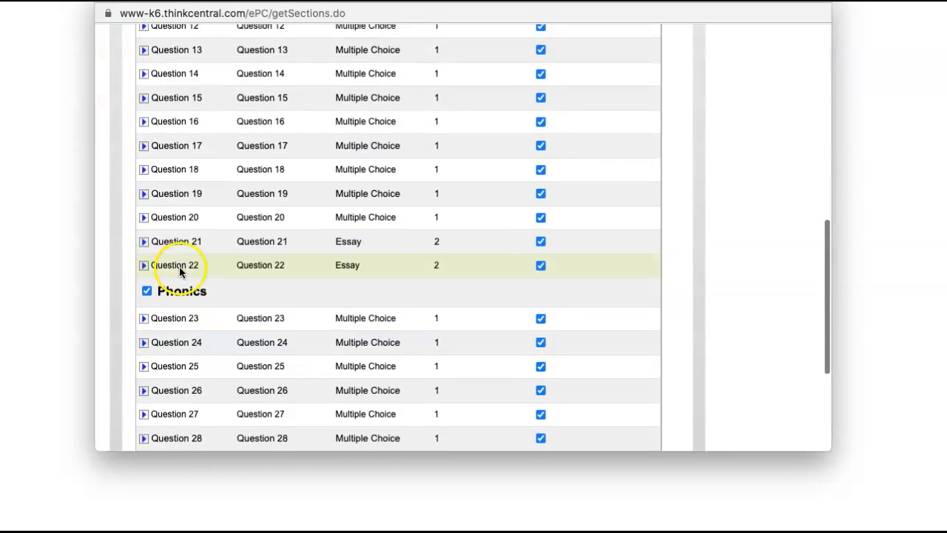
pyautogui.click(149, 189)
# Exclude Comprehension questions 11, 13, 16, 18, 20 and 22 from the test and save the question selection.
pyautogui.scroll(5, 264, 235)
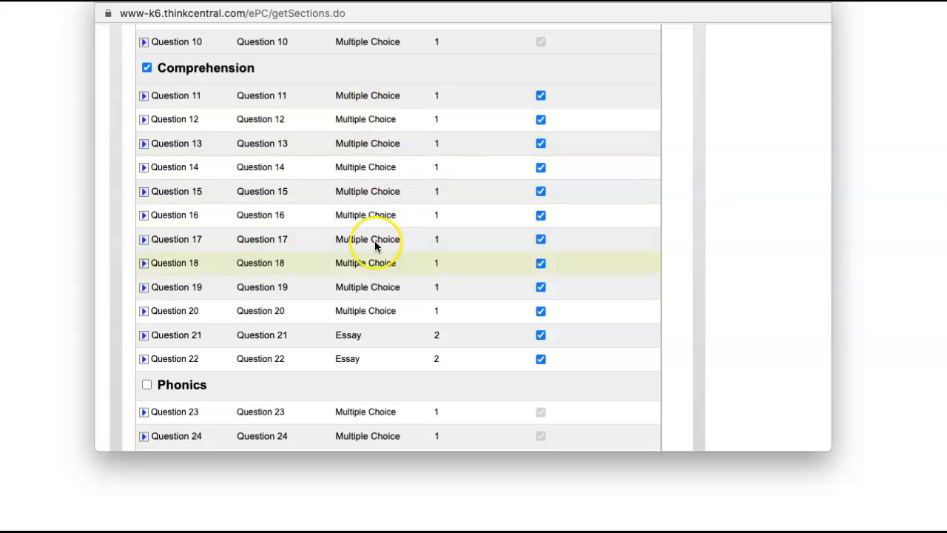
pyautogui.scroll(-1, 414, 348)
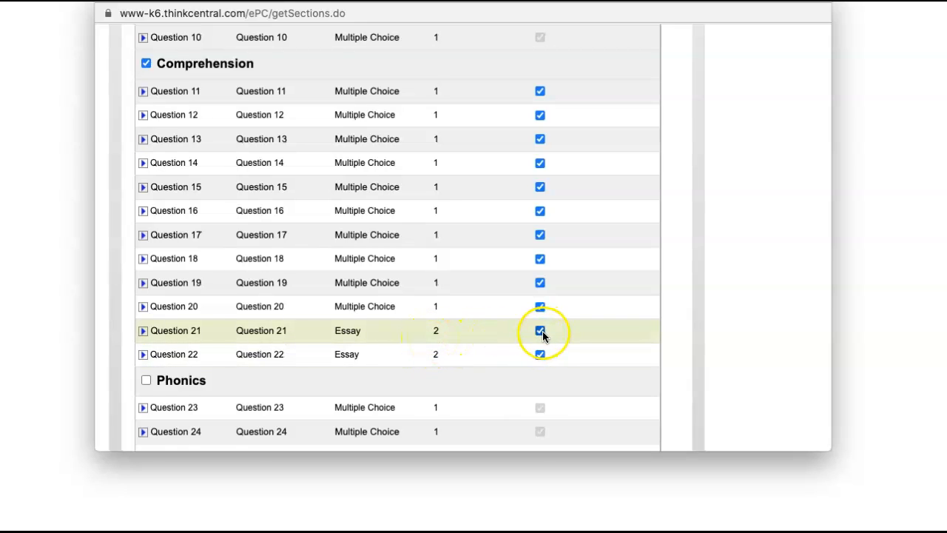
pyautogui.scroll(-1, 543, 348)
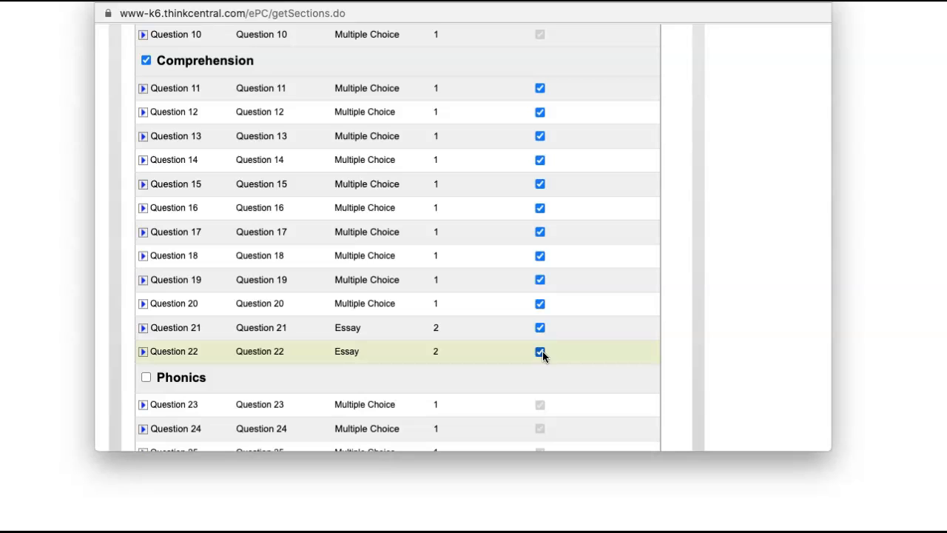
pyautogui.click(541, 353)
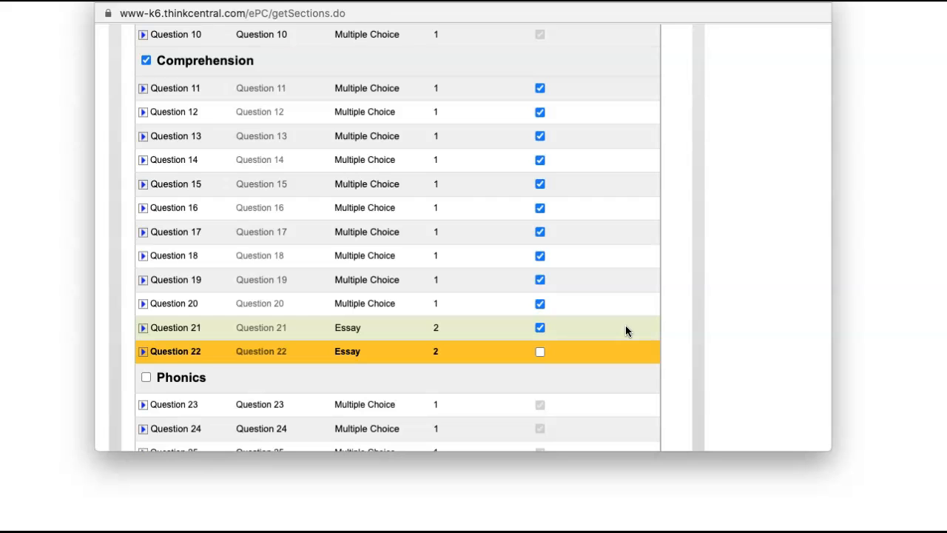
pyautogui.click(540, 135)
pyautogui.click(540, 207)
pyautogui.click(540, 255)
pyautogui.click(540, 304)
pyautogui.click(540, 90)
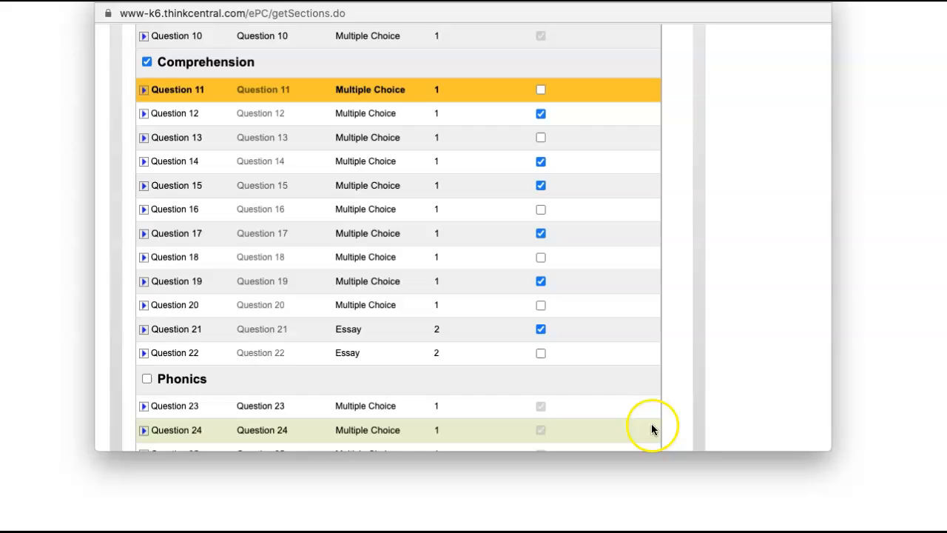
pyautogui.scroll(-5, 651, 428)
pyautogui.click(588, 403)
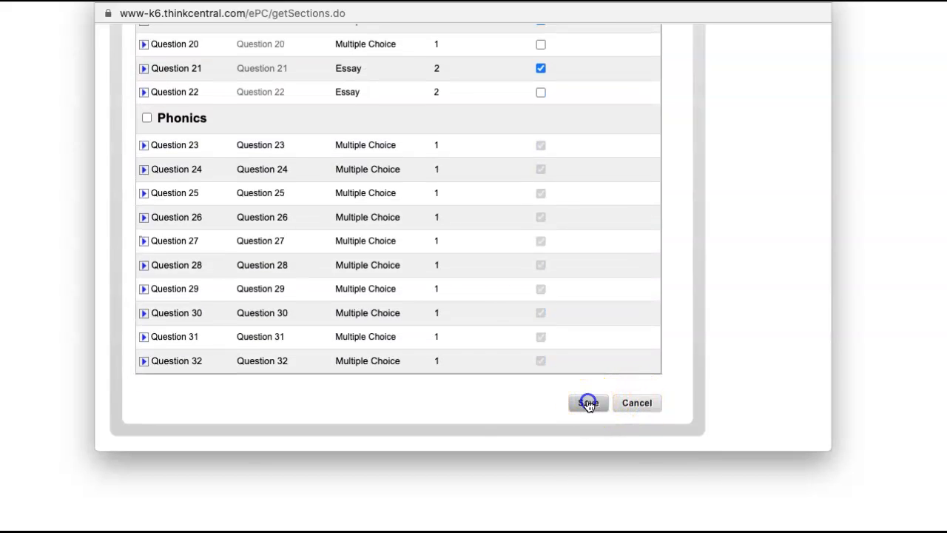
# Save the Comprehension test and confirm the creation of its assignment.
pyautogui.click(365, 317)
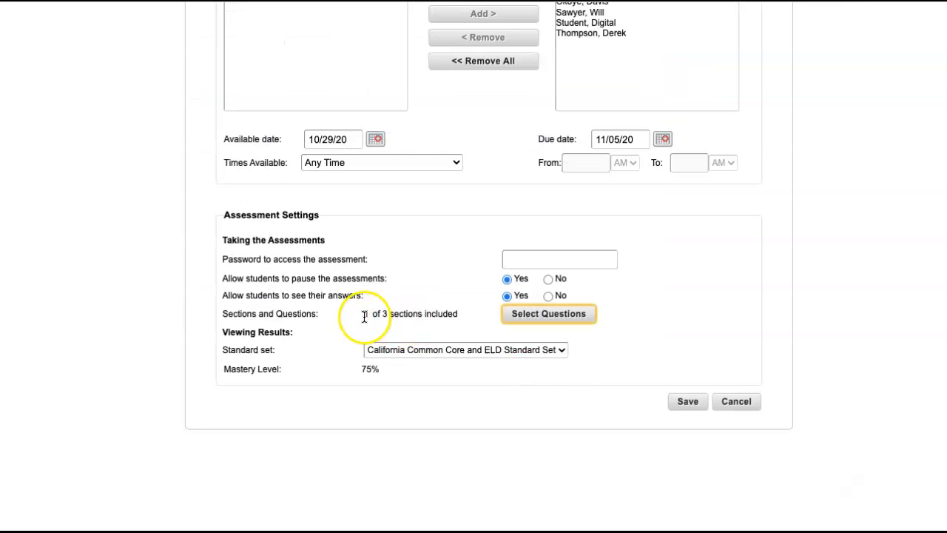
pyautogui.click(687, 404)
pyautogui.click(601, 63)
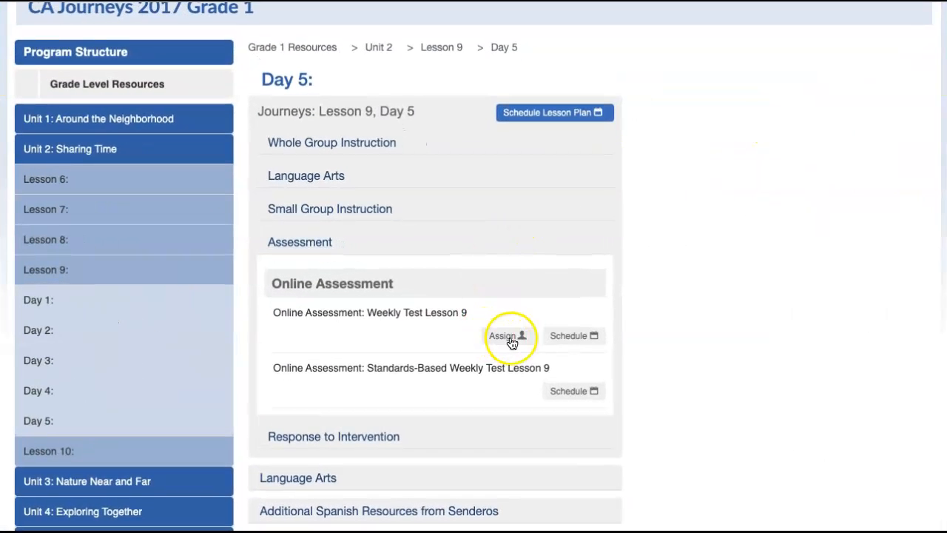
# Start another assignment of Online Assessment: Weekly Test Lesson 9 and name it "Lesson 9 Dr. Seuss Phonics Test".
pyautogui.click(505, 339)
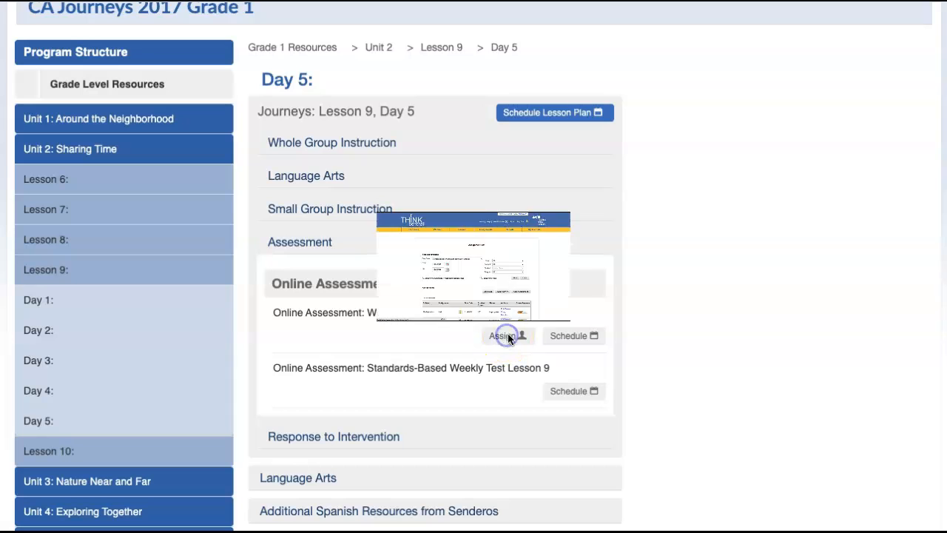
pyautogui.click(347, 219)
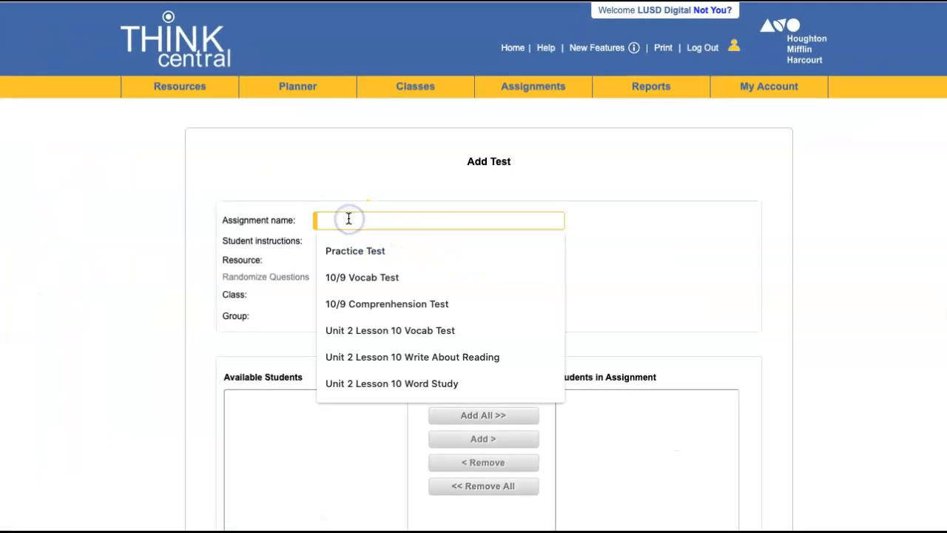
pyautogui.write('Les')
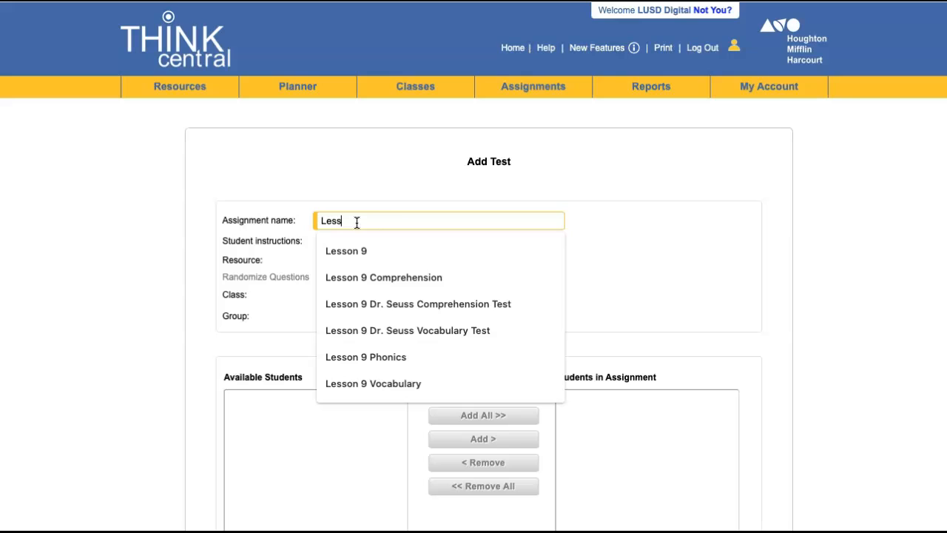
pyautogui.write('ss Comprehension Test')
pyautogui.click(393, 304)
pyautogui.doubleClick(431, 221)
pyautogui.write('Phonics Test')
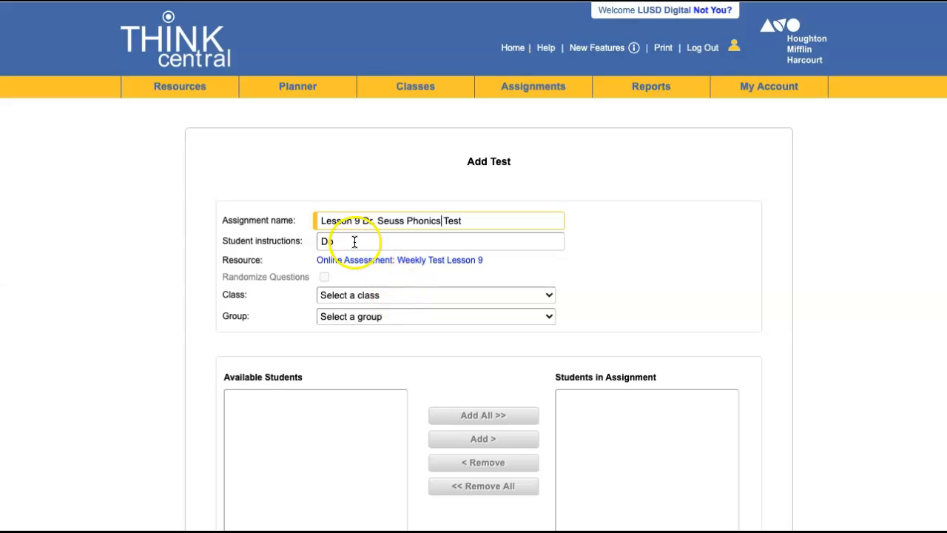
# Choose the LUSD Digital class and add all of its students to the Phonics test assignment.
pyautogui.click(407, 295)
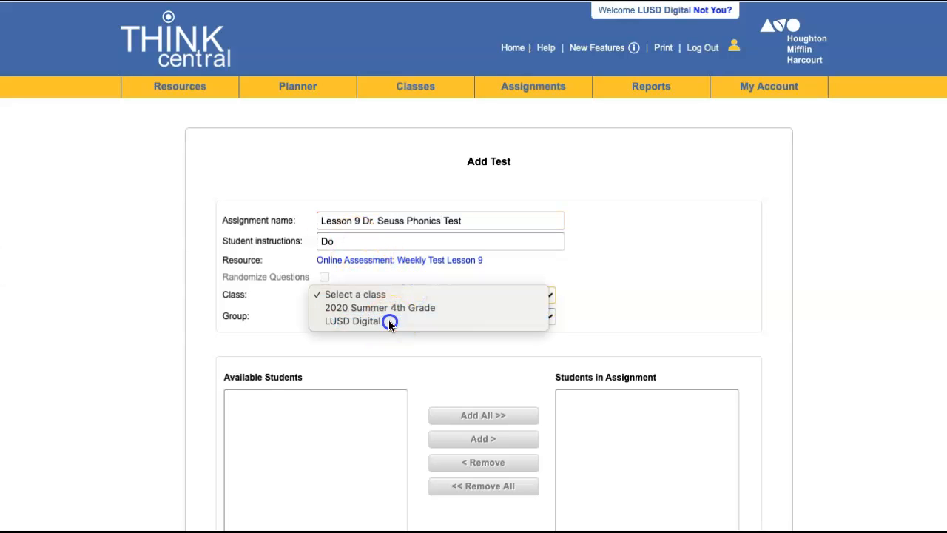
pyautogui.click(389, 323)
pyautogui.click(484, 415)
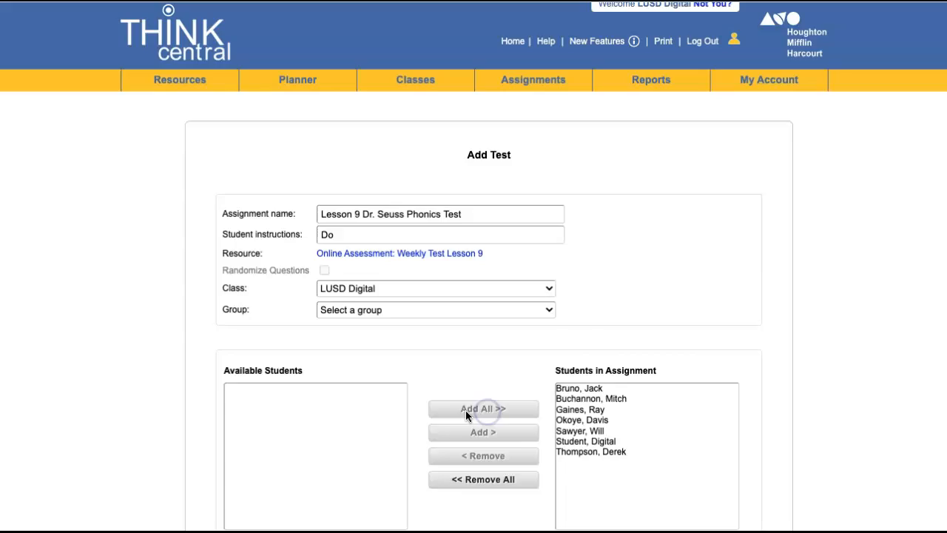
# Open the question selection for the Phonics test and exclude the Vocabulary and Comprehension sections.
pyautogui.scroll(-6, 465, 410)
pyautogui.click(557, 305)
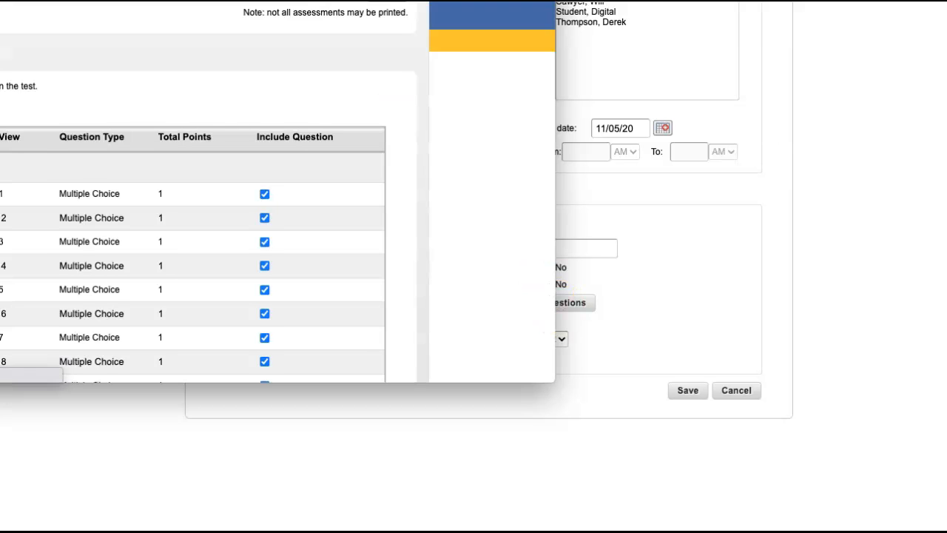
pyautogui.moveTo(283, 2); pyautogui.dragTo(600, 4)
pyautogui.click(189, 241)
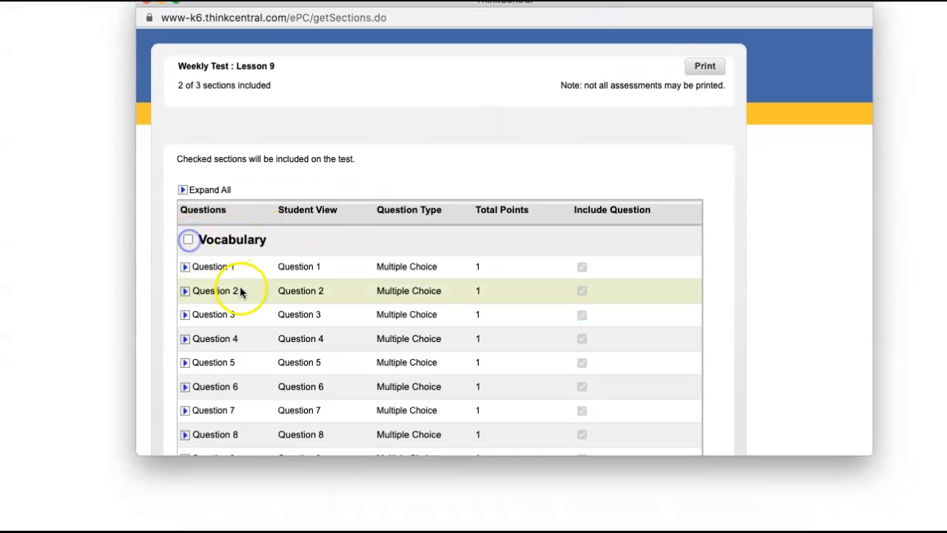
pyautogui.scroll(-10, 222, 291)
pyautogui.click(190, 110)
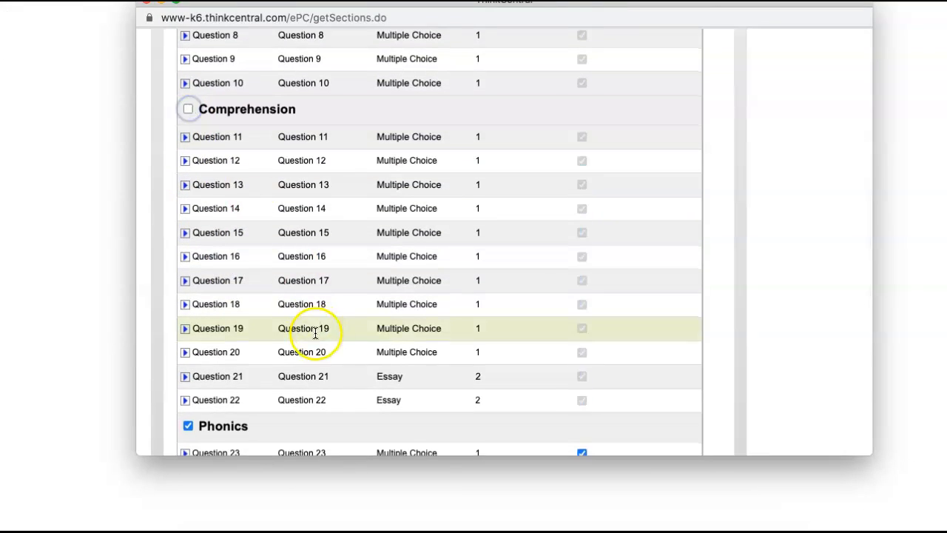
# Save the Phonics question selection, save the test and confirm the new assignment.
pyautogui.scroll(-8, 318, 328)
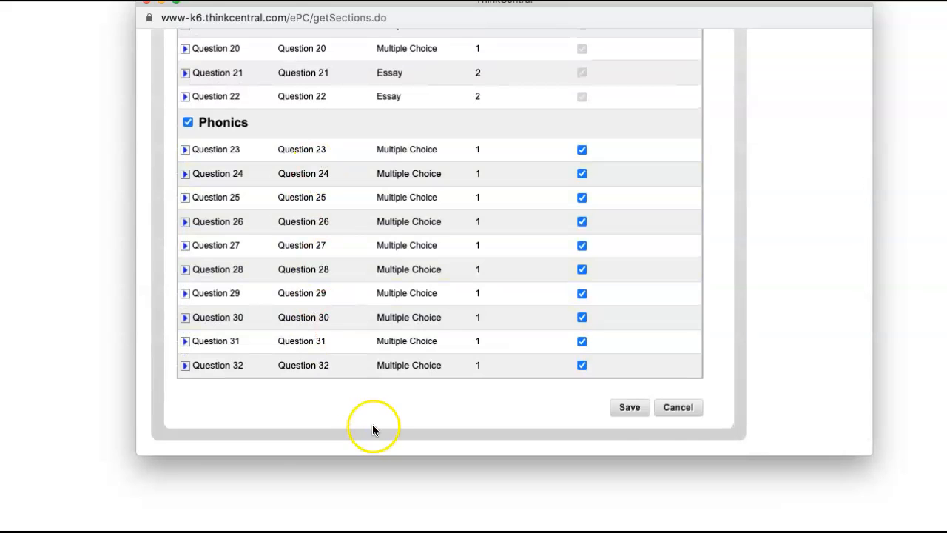
pyautogui.click(630, 409)
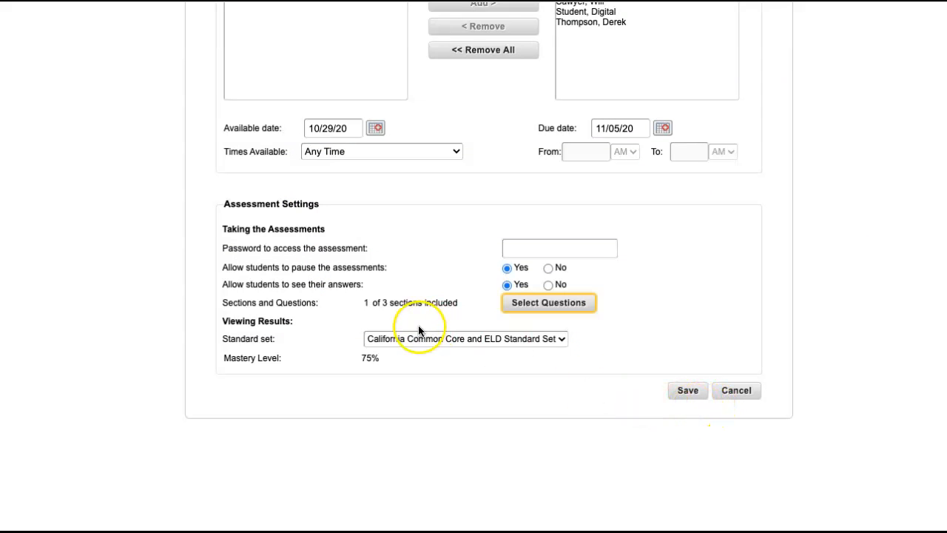
pyautogui.click(689, 393)
pyautogui.click(607, 62)
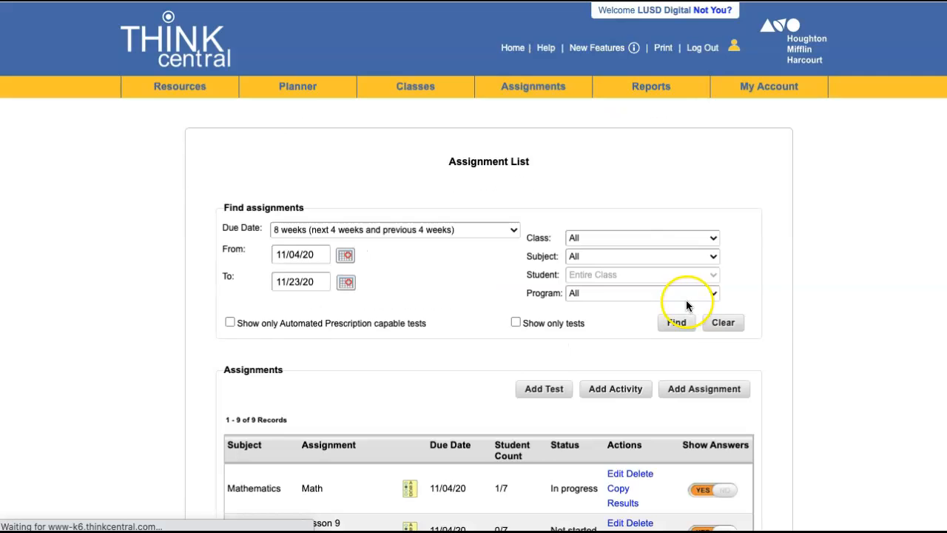
# Turn off Show Answers for the Lesson 9 Dr. Seuss Phonics Test in the Assignment List.
pyautogui.scroll(-10, 394, 379)
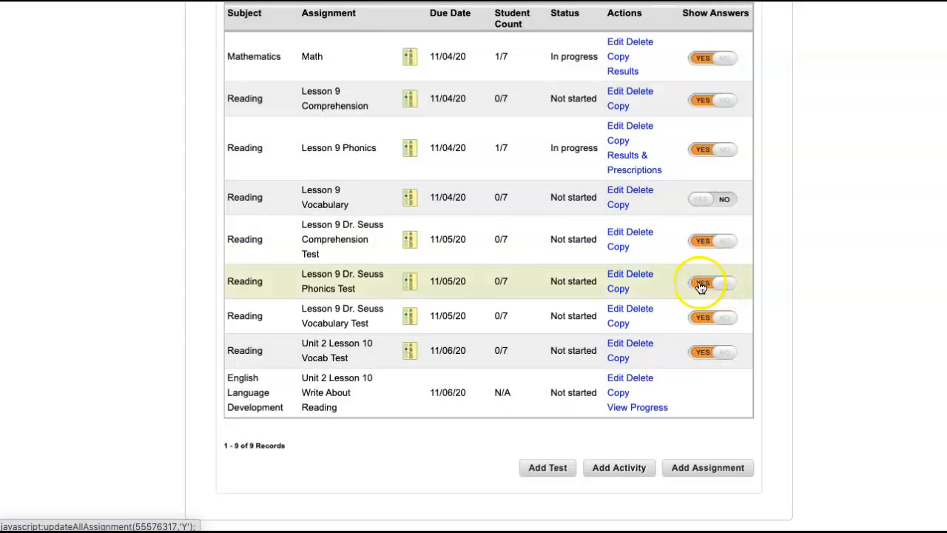
pyautogui.click(701, 286)
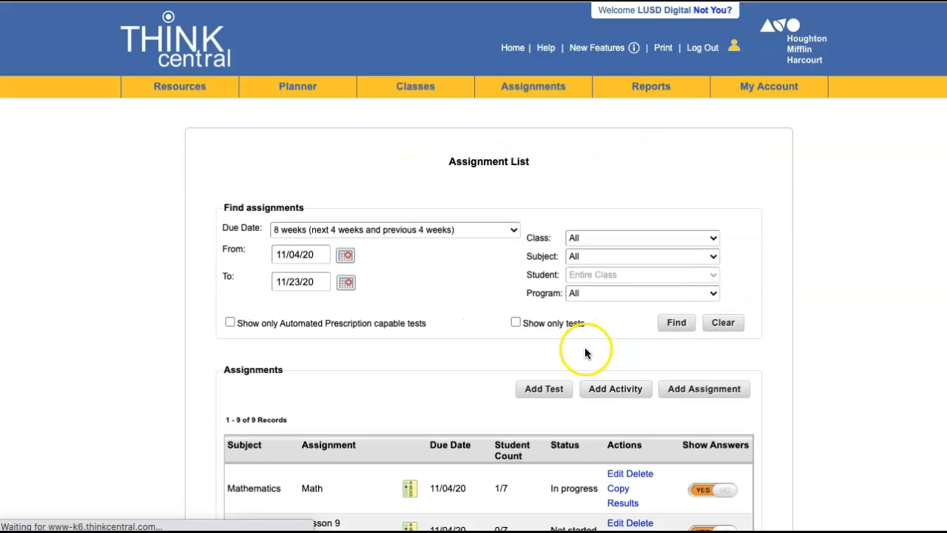
pyautogui.scroll(-6, 586, 353)
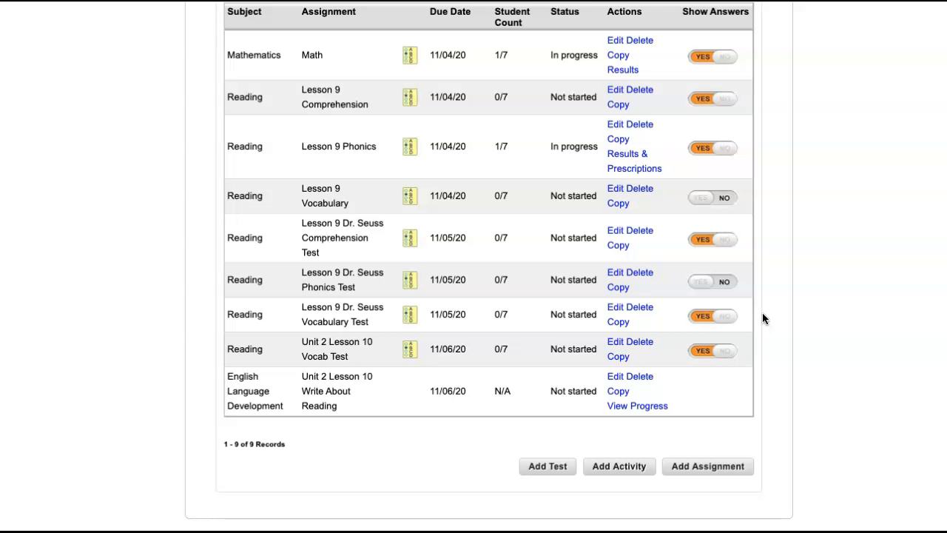
pyautogui.scroll(1, 785, 358)
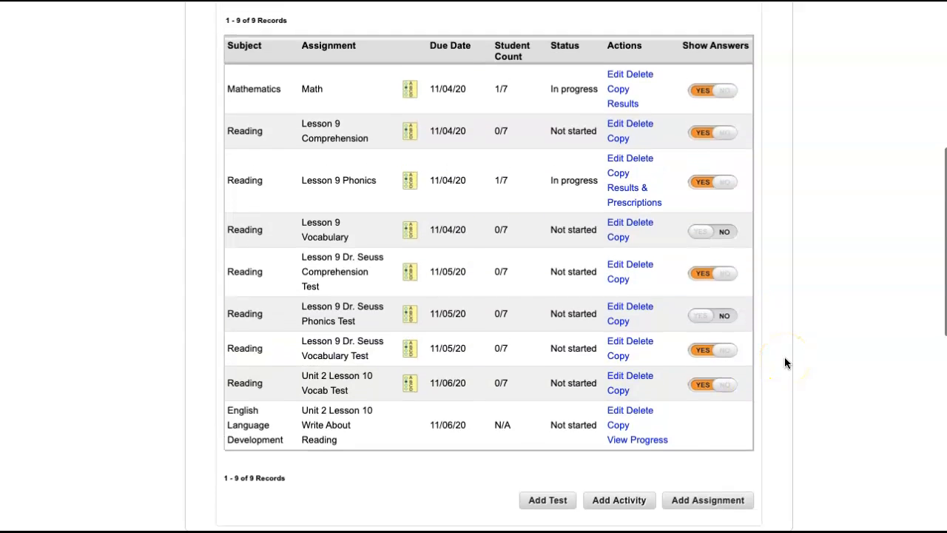
pyautogui.scroll(1, 784, 363)
pyautogui.scroll(-1, 785, 363)
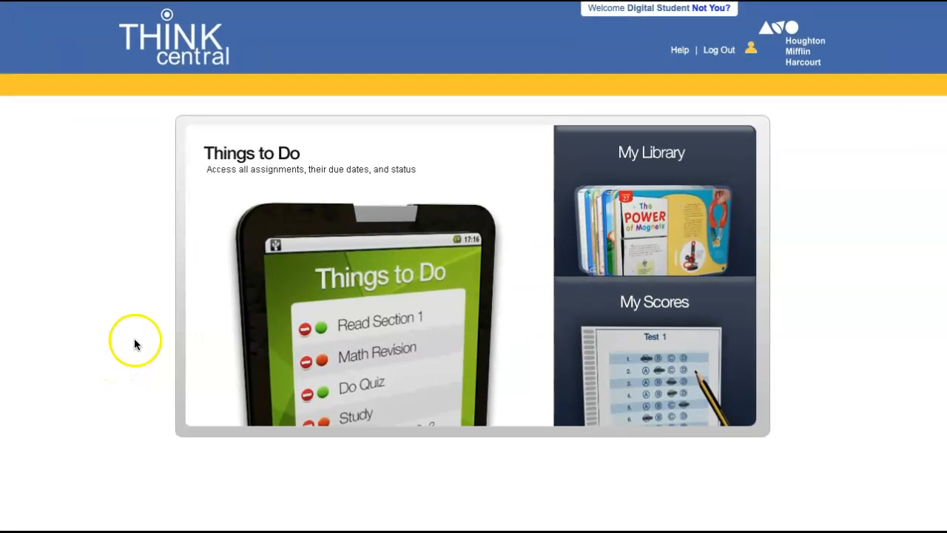
# Open the Lesson 9 Dr. Seuss Phonics Test from the student's Things to Do list and start the test.
pyautogui.click(359, 285)
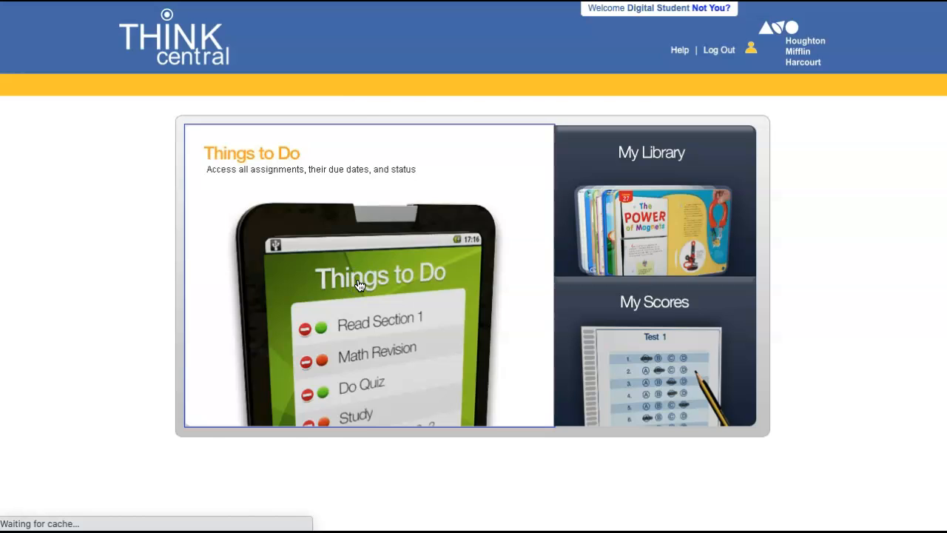
pyautogui.scroll(-3, 530, 364)
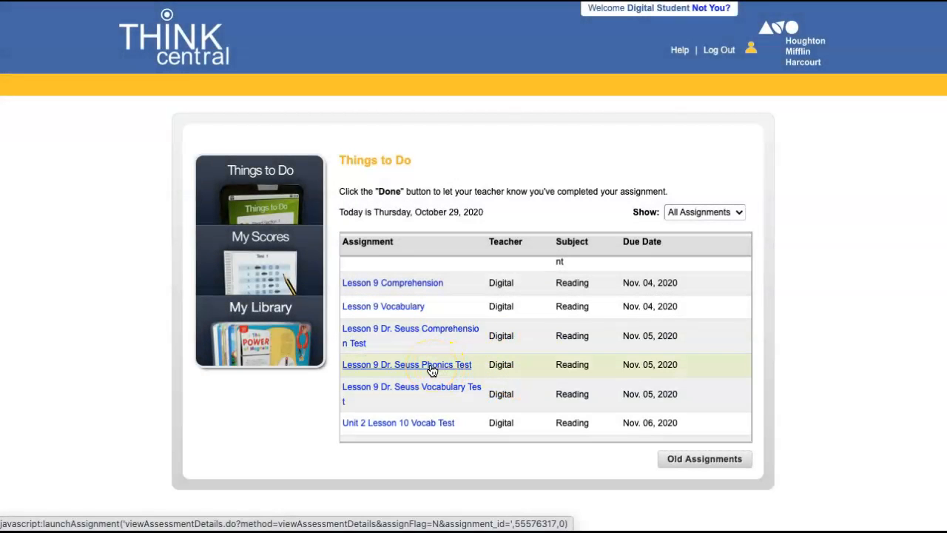
pyautogui.click(432, 367)
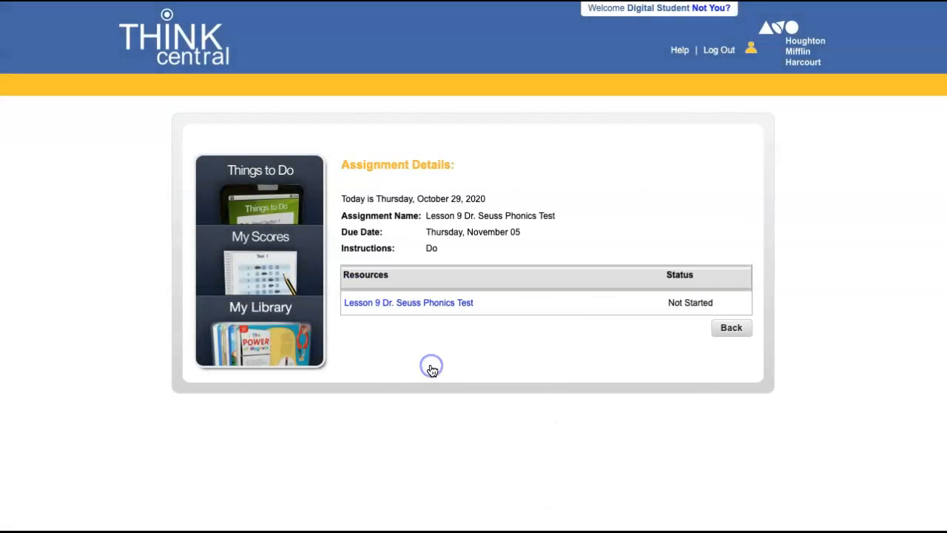
pyautogui.click(405, 308)
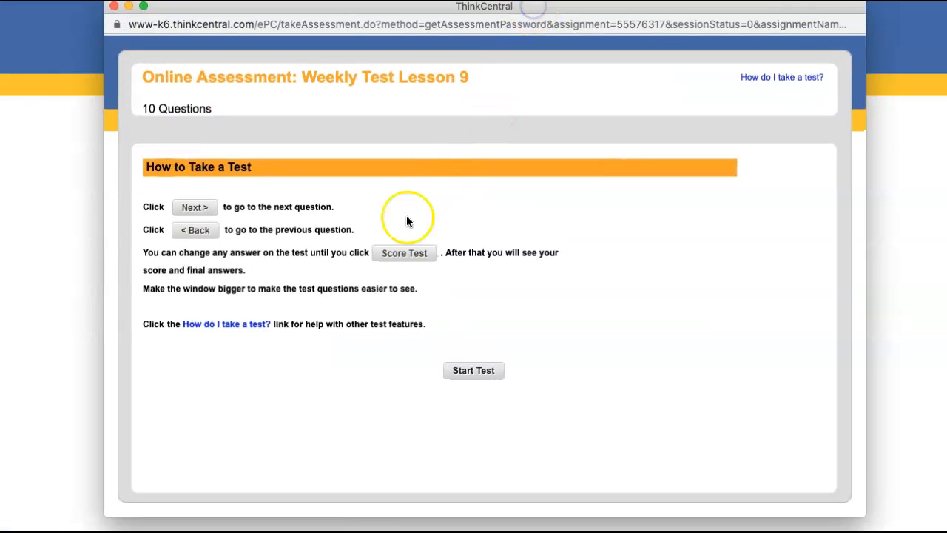
pyautogui.click(480, 376)
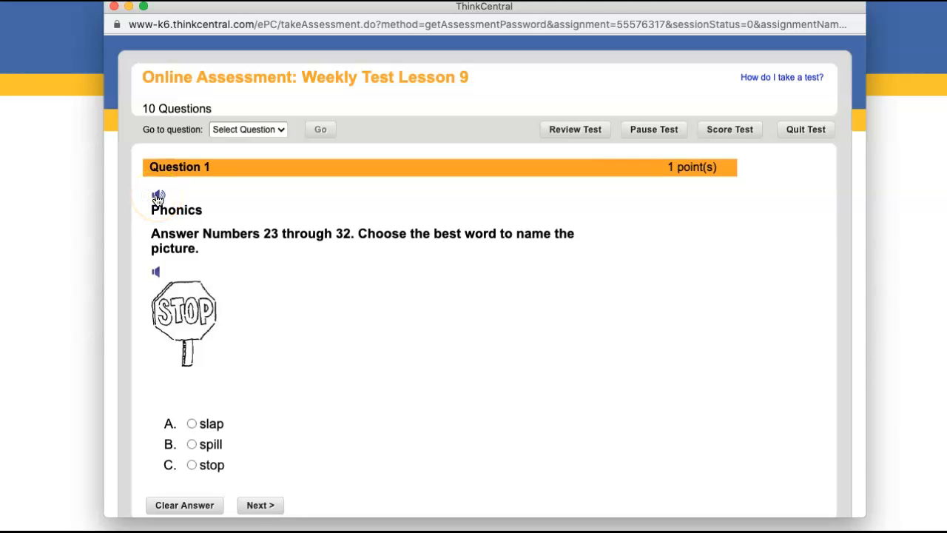
# Play the picture audio for Question 1, answer it with "stop" and advance to Question 2.
pyautogui.scroll(-1, 158, 222)
pyautogui.click(155, 246)
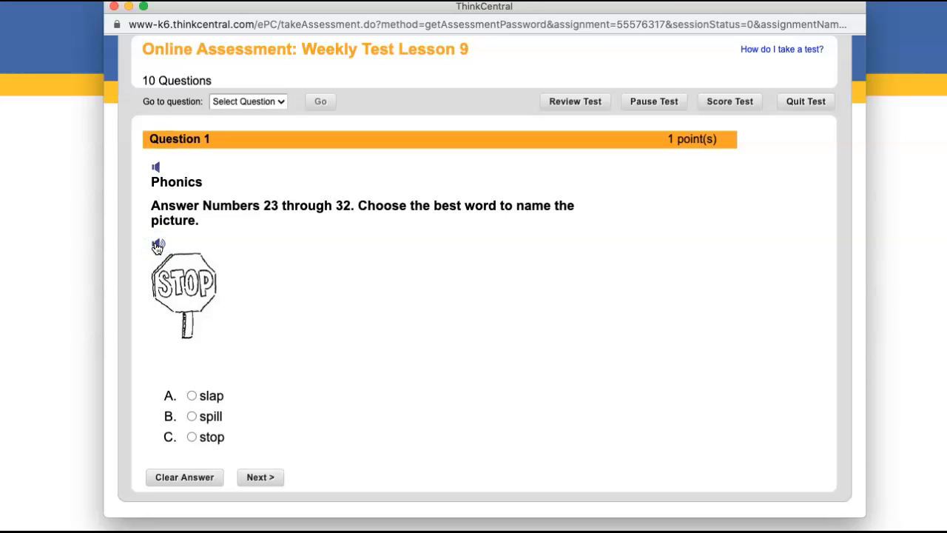
pyautogui.click(192, 436)
pyautogui.click(266, 479)
pyautogui.click(268, 479)
# On Question 2, try the answer choices and clear the answer, settle on "smock" and advance to the next question.
pyautogui.click(191, 339)
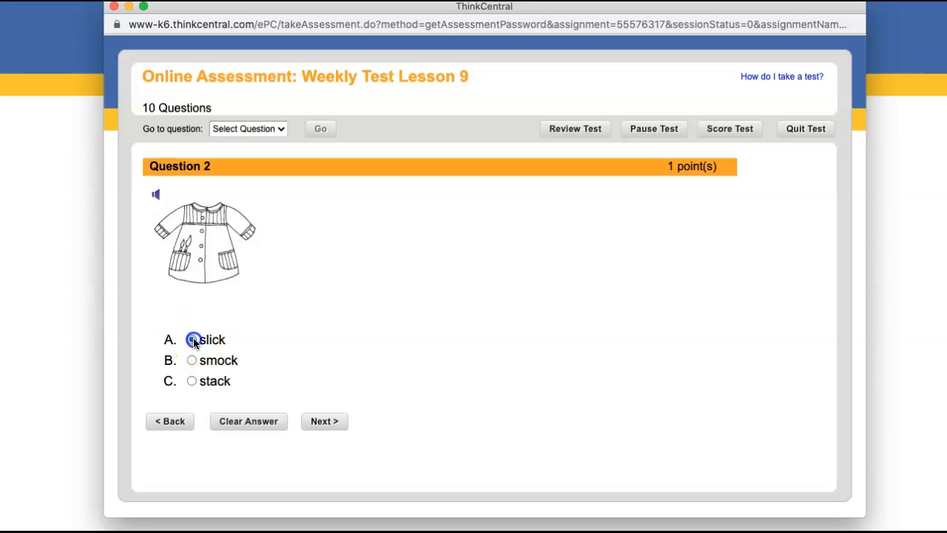
pyautogui.click(192, 360)
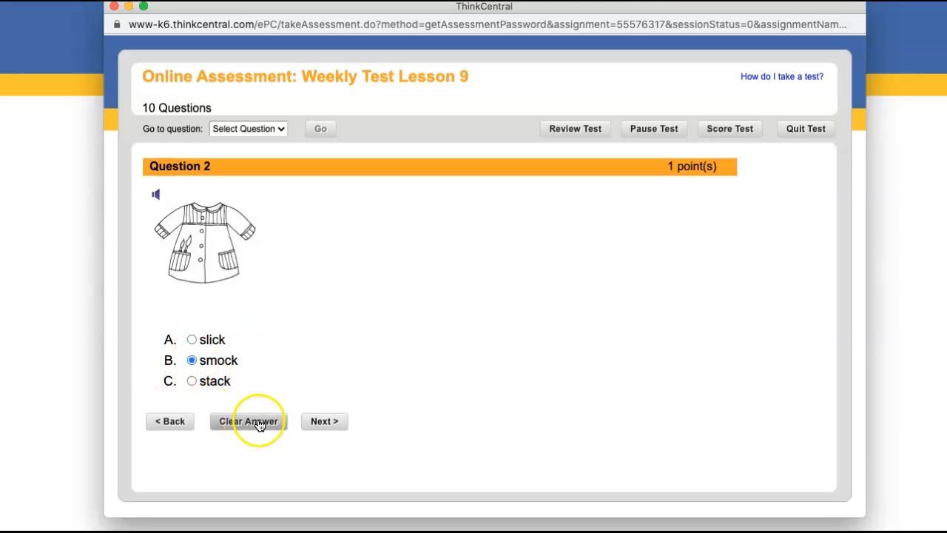
pyautogui.click(259, 423)
pyautogui.click(191, 361)
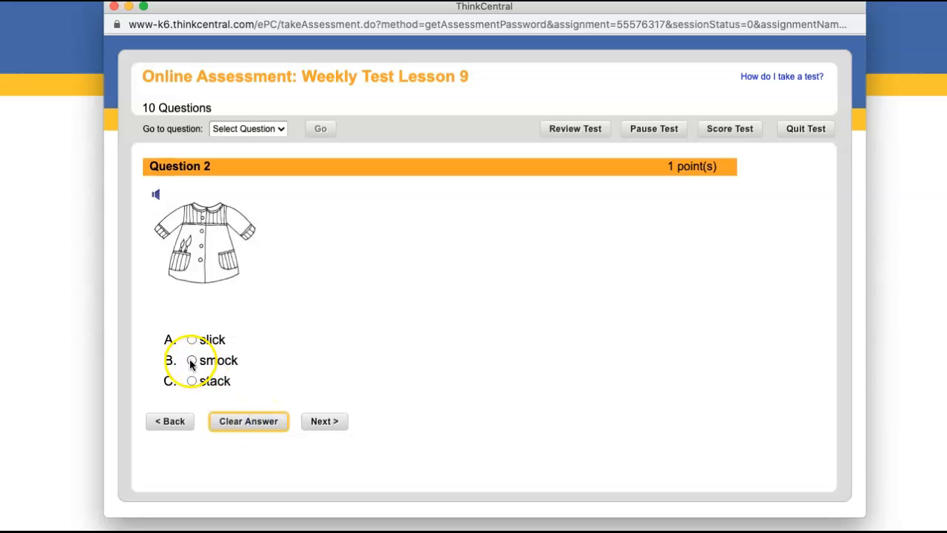
pyautogui.click(326, 423)
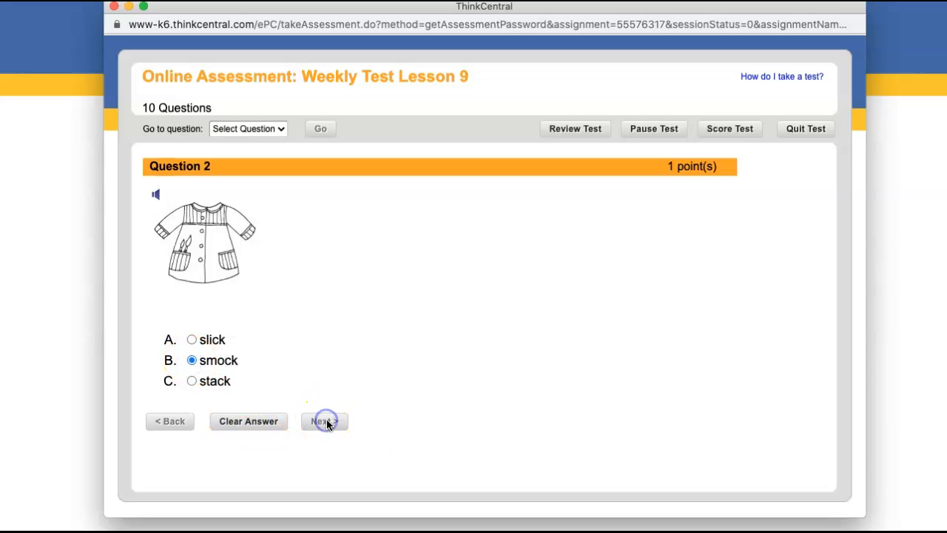
# Answer Questions 3 to 5 of the Phonics test, choosing "smell" for Question 3 and "swim" for Question 5.
pyautogui.click(192, 368)
pyautogui.click(309, 432)
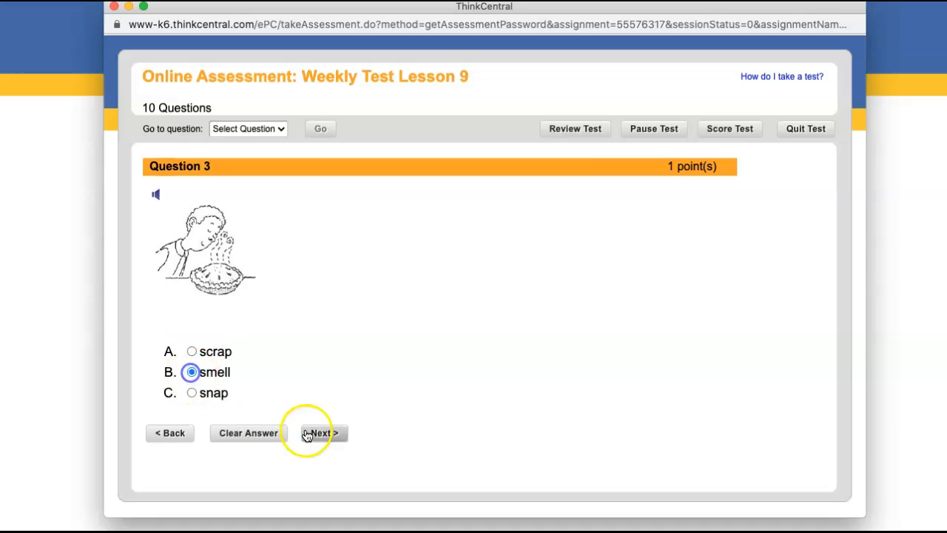
pyautogui.click(222, 359)
pyautogui.click(325, 418)
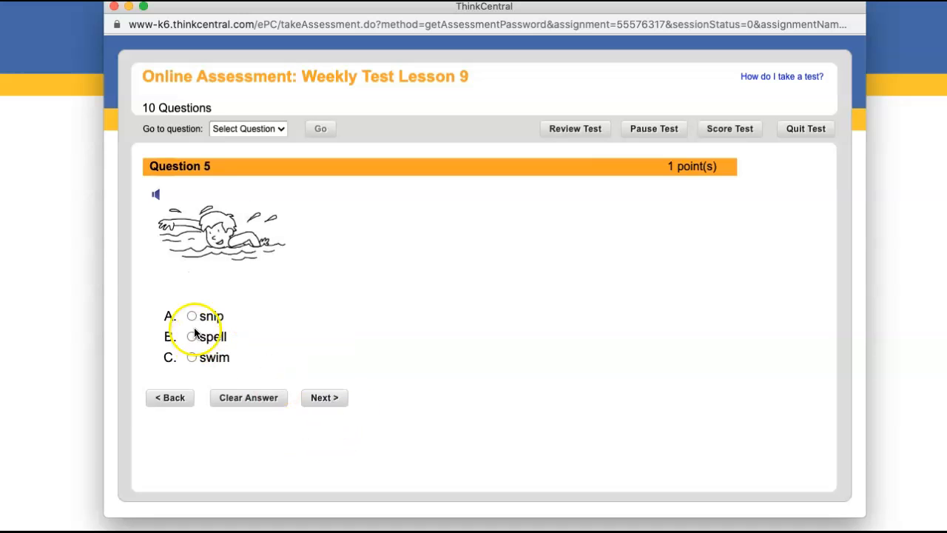
pyautogui.click(191, 358)
pyautogui.click(329, 398)
# Answer Questions 6 to 10 of the Phonics test, choosing "sled" for Question 7 and "skip" for Question 10.
pyautogui.click(192, 374)
pyautogui.click(328, 416)
pyautogui.click(191, 358)
pyautogui.click(330, 440)
pyautogui.click(192, 387)
pyautogui.click(328, 446)
pyautogui.click(191, 356)
pyautogui.click(327, 440)
pyautogui.click(192, 358)
pyautogui.click(339, 441)
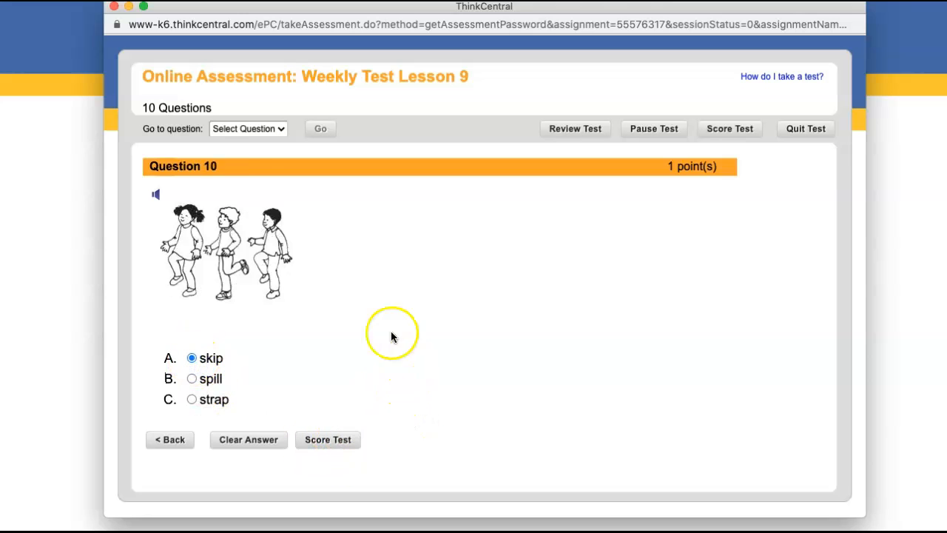
# Look at the list of question numbers and run the test review to check for unanswered questions.
pyautogui.click(278, 130)
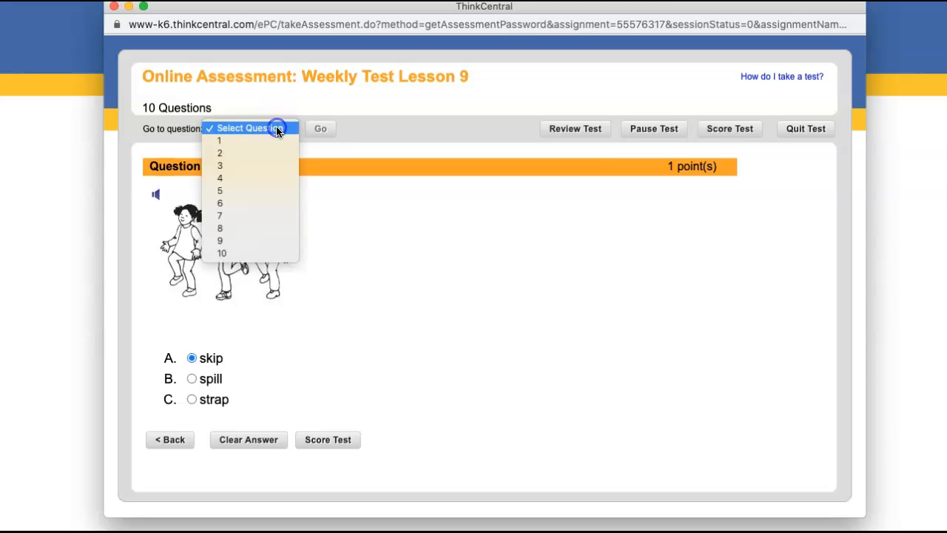
pyautogui.click(473, 134)
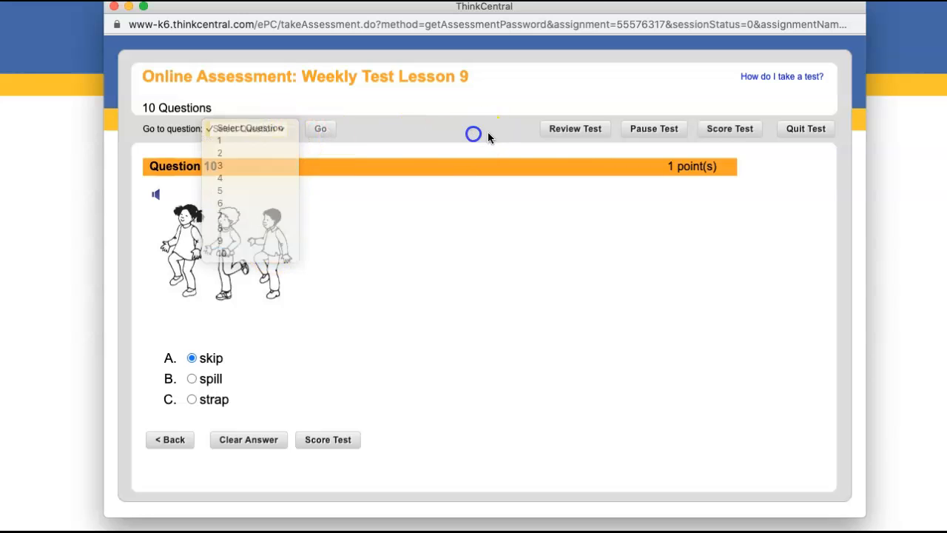
pyautogui.click(576, 130)
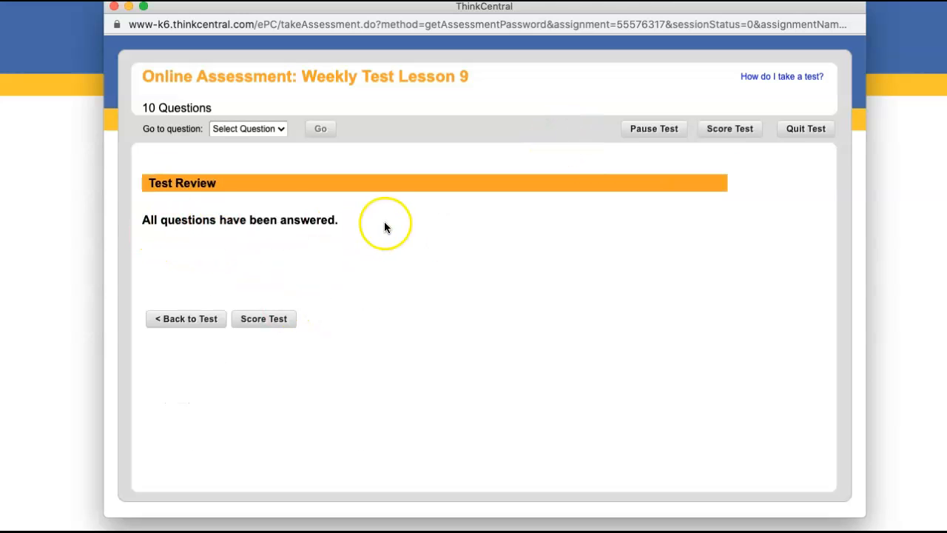
# Jump from the test review to Question 7, bring up the pause option and return to the test without pausing.
pyautogui.click(274, 128)
pyautogui.click(235, 254)
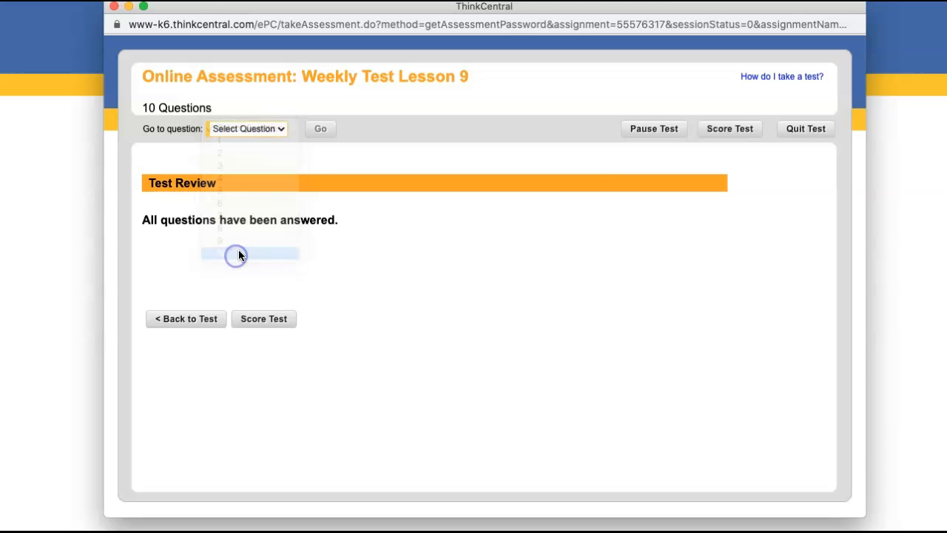
pyautogui.click(281, 127)
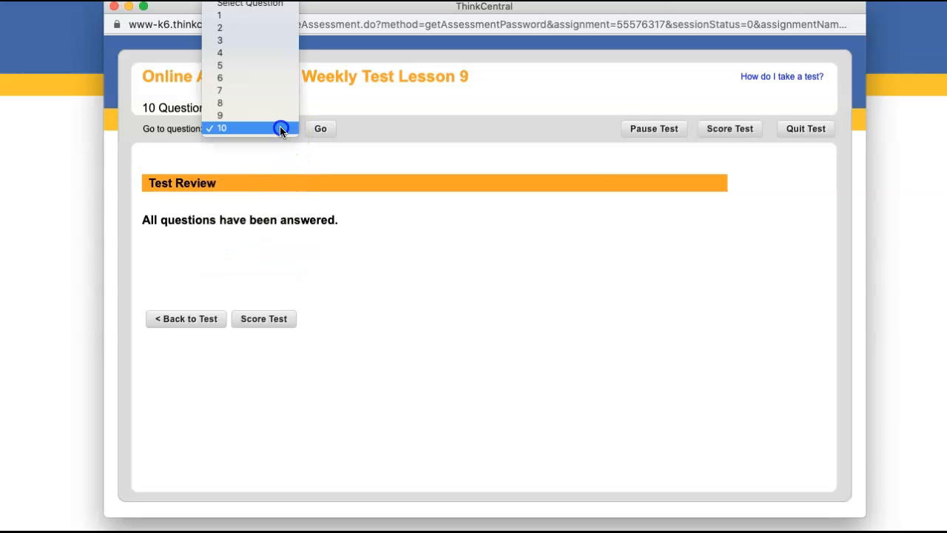
pyautogui.click(245, 92)
pyautogui.click(321, 129)
pyautogui.click(669, 130)
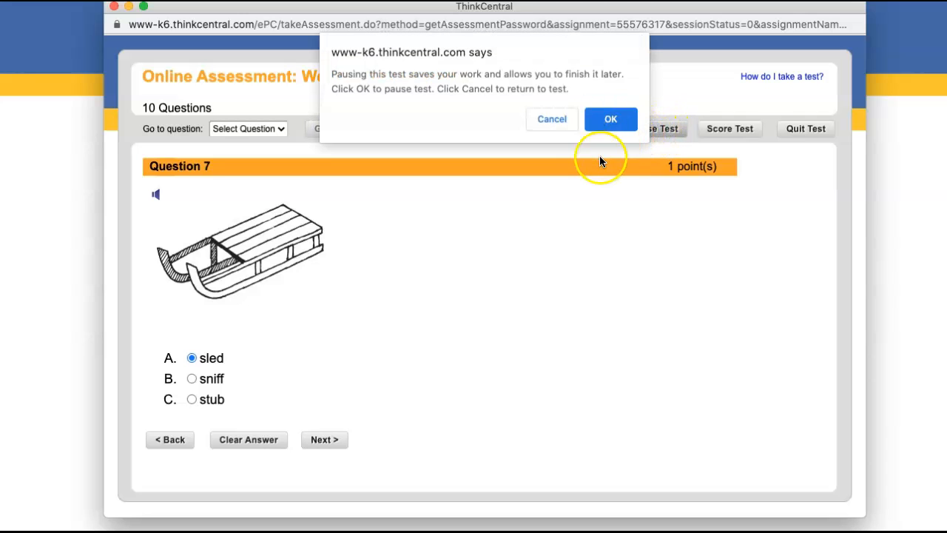
pyautogui.click(551, 118)
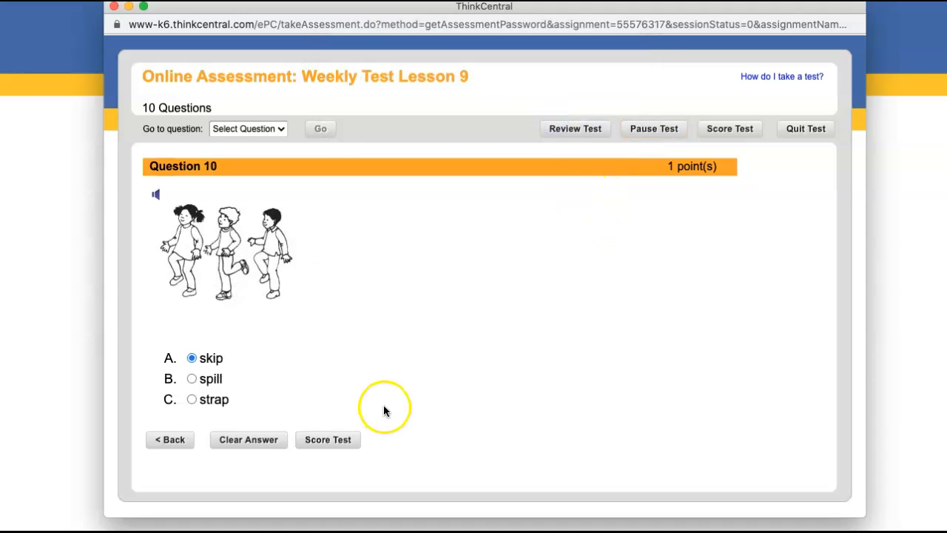
# Open skipped Question 5 from the test review, answer it with "swim" and review the test again.
pyautogui.click(339, 443)
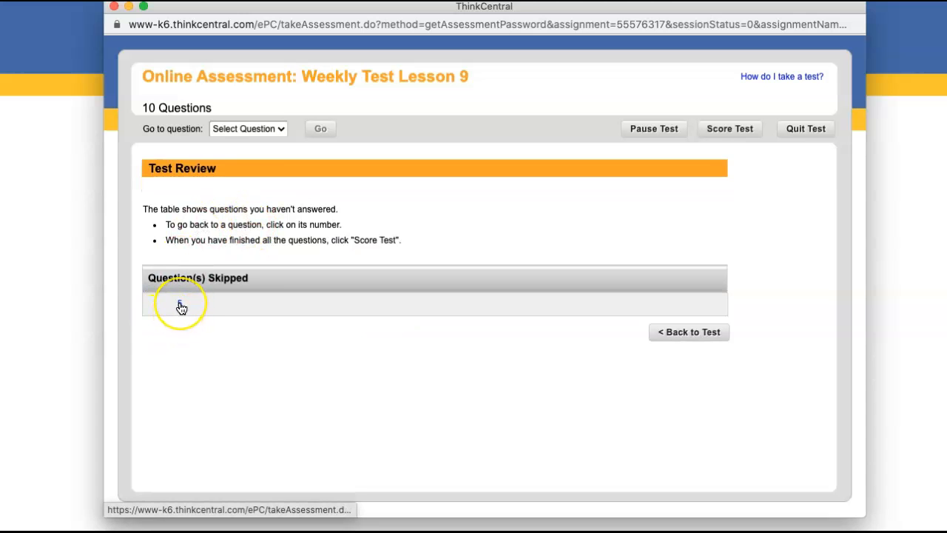
pyautogui.click(180, 306)
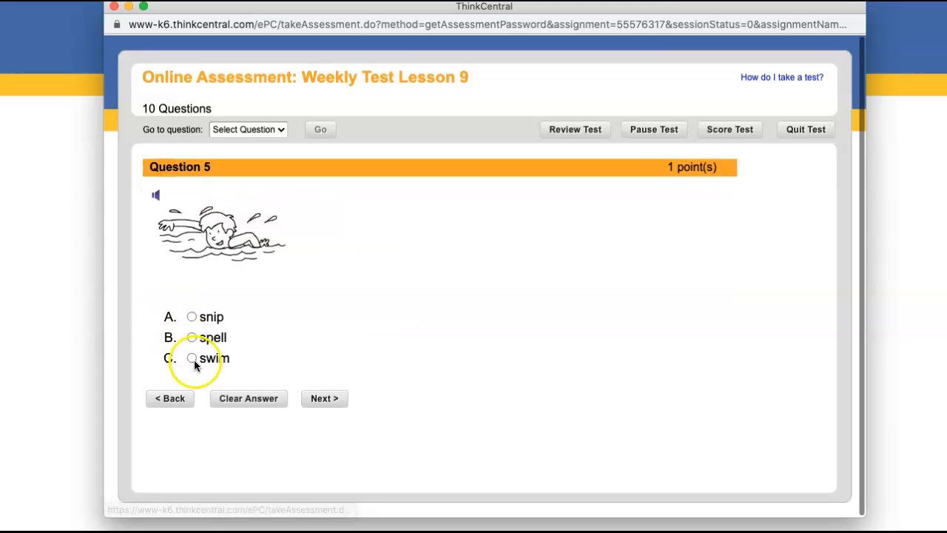
pyautogui.click(192, 360)
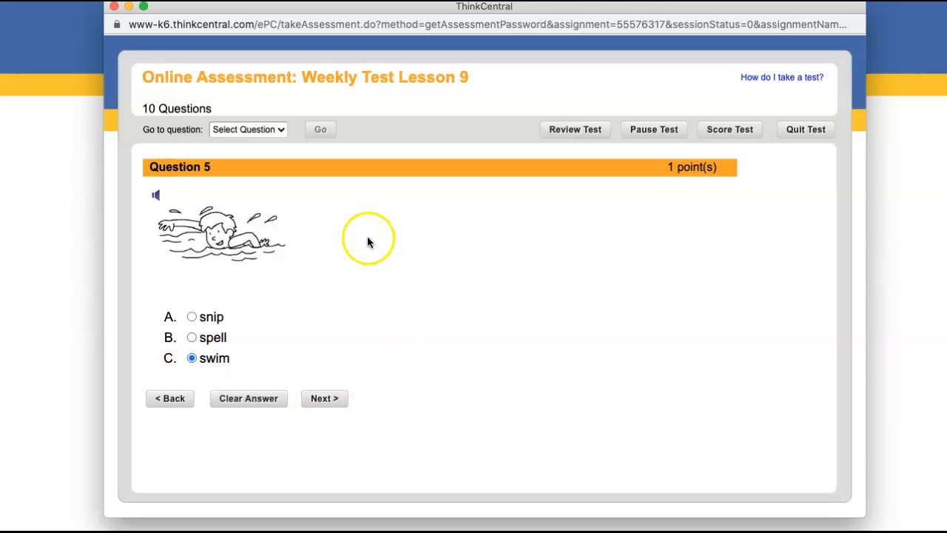
pyautogui.click(575, 131)
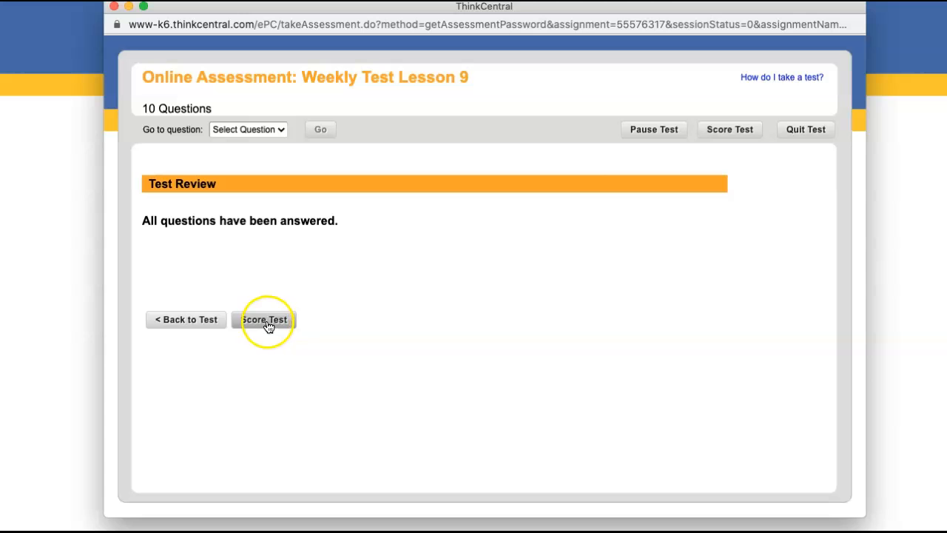
# Go to Question 10, submit the Phonics test for scoring and confirm the scoring.
pyautogui.click(279, 130)
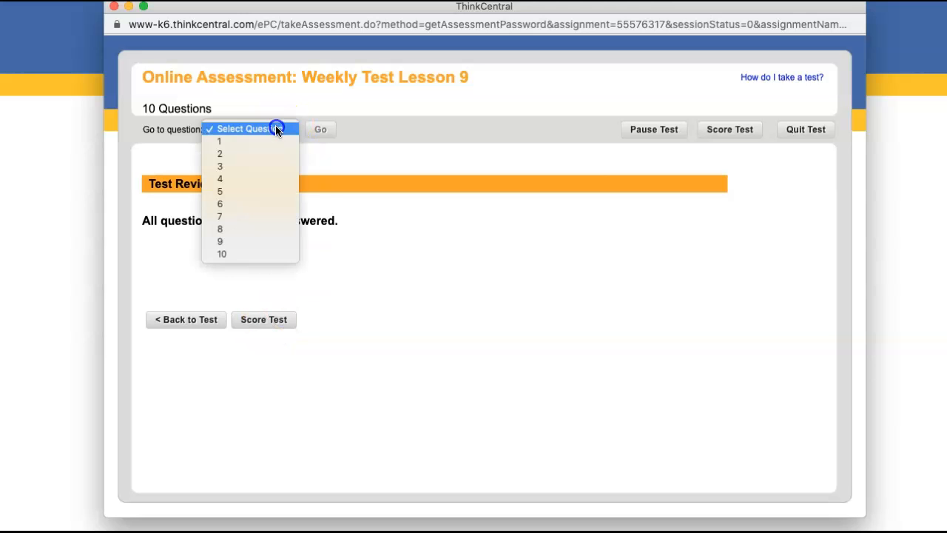
pyautogui.click(238, 253)
pyautogui.click(321, 131)
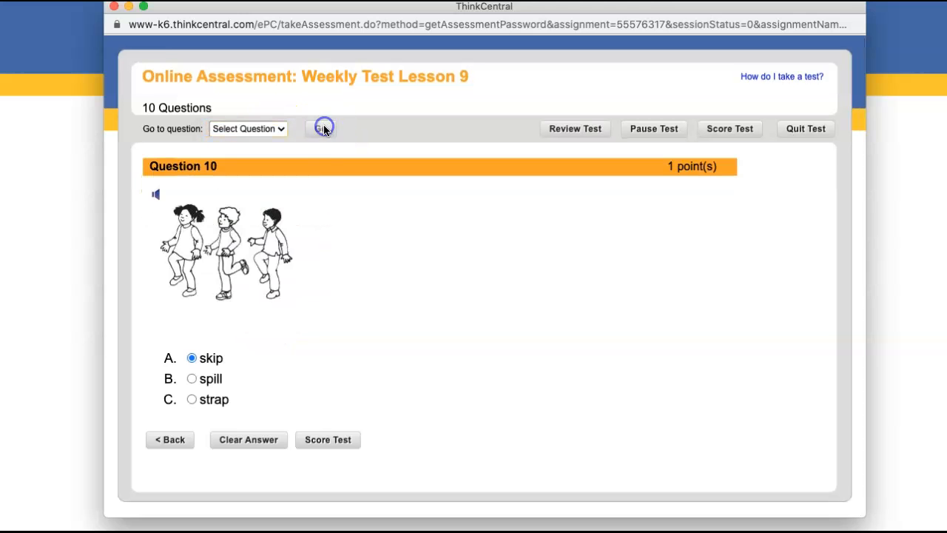
pyautogui.click(343, 441)
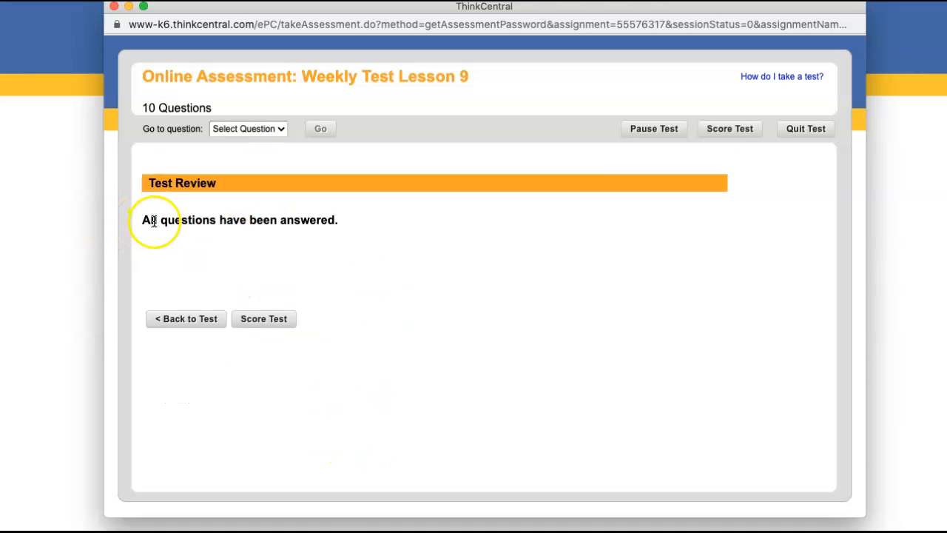
pyautogui.click(269, 323)
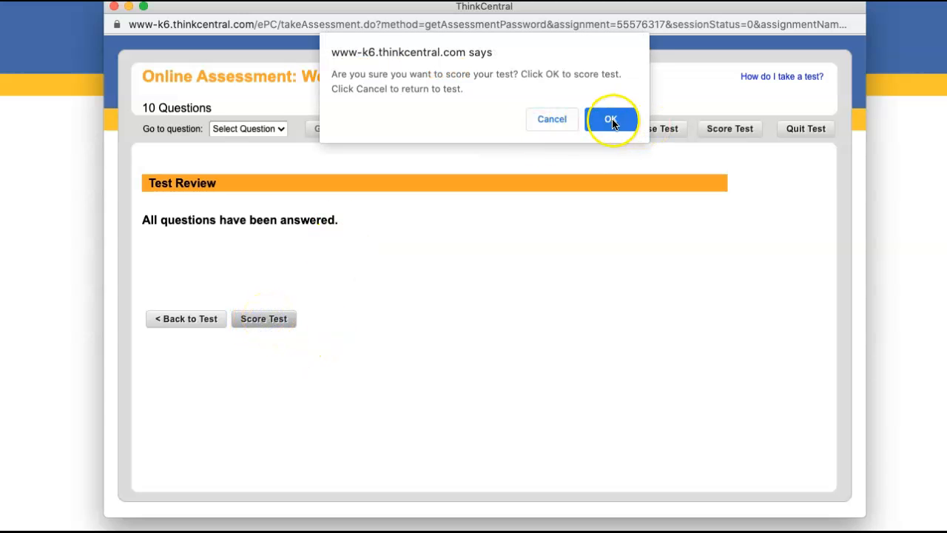
pyautogui.click(611, 120)
# Examine the points for each question in the Phonics test report and close the report.
pyautogui.scroll(-3, 540, 92)
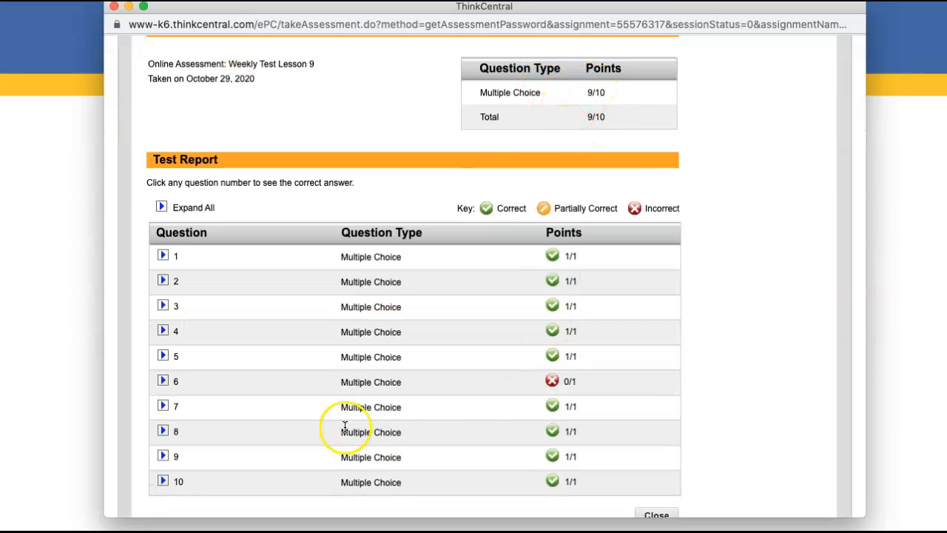
pyautogui.scroll(-1, 215, 377)
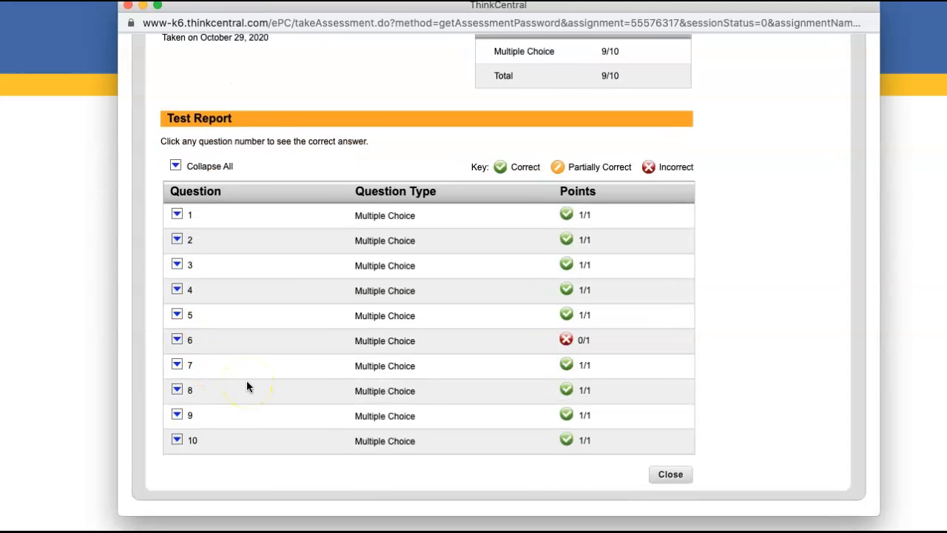
pyautogui.click(670, 474)
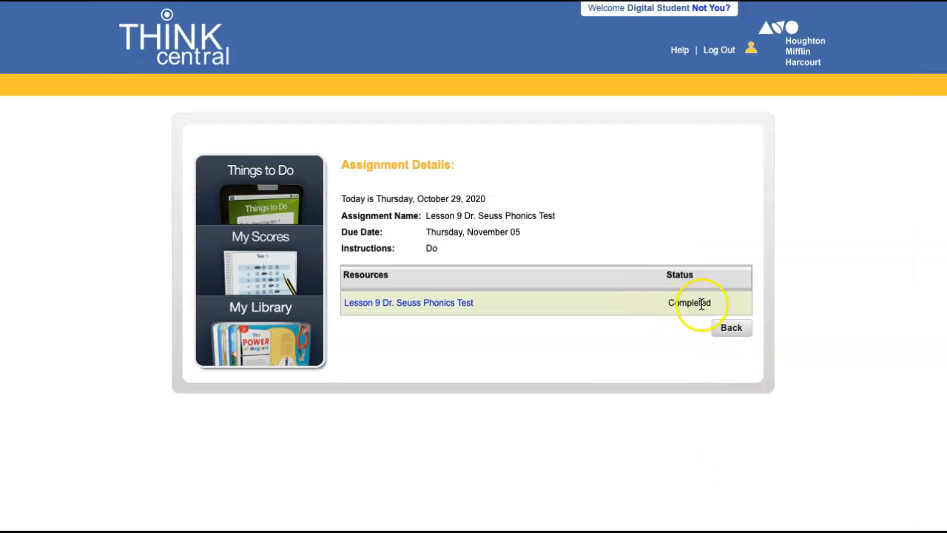
# Return to the Things to Do list, open the Lesson 9 Vocabulary assignment and start its test.
pyautogui.click(735, 329)
pyautogui.scroll(-2, 499, 385)
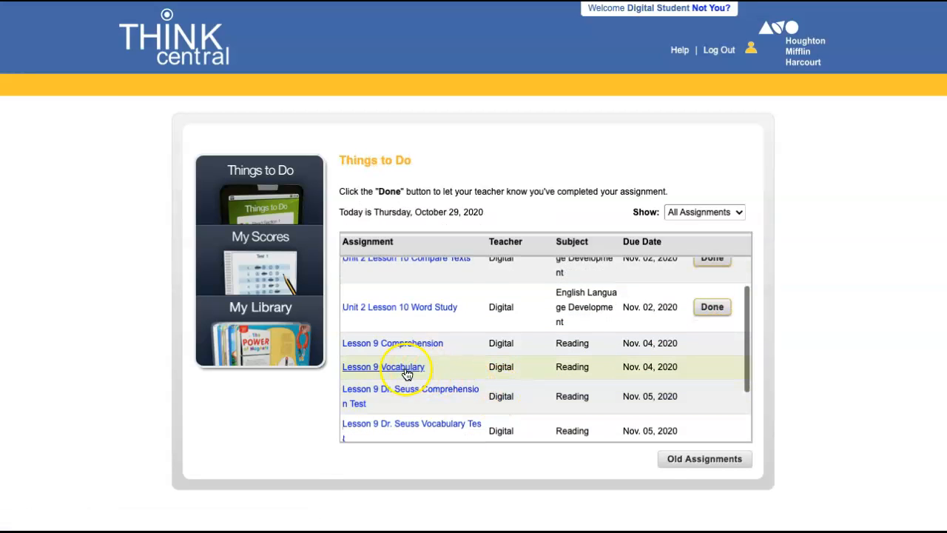
pyautogui.click(406, 369)
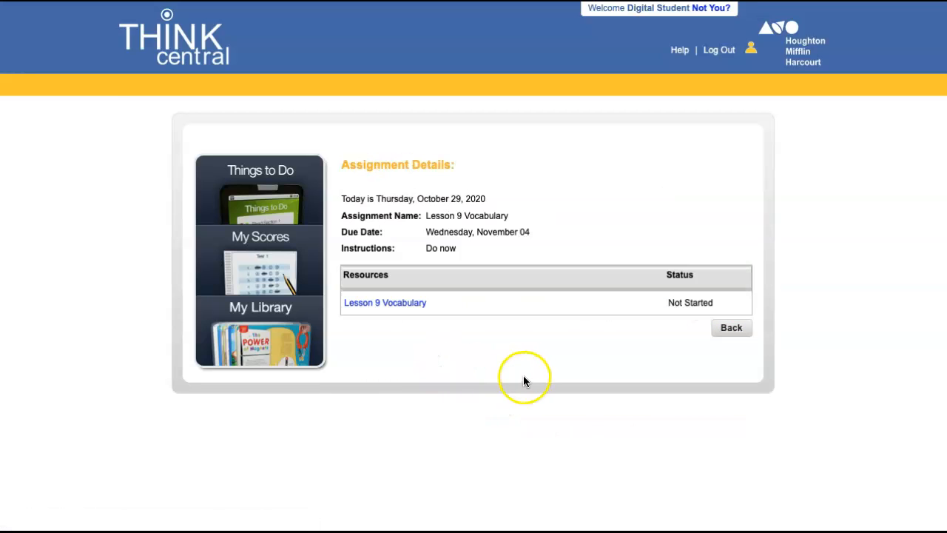
pyautogui.click(375, 303)
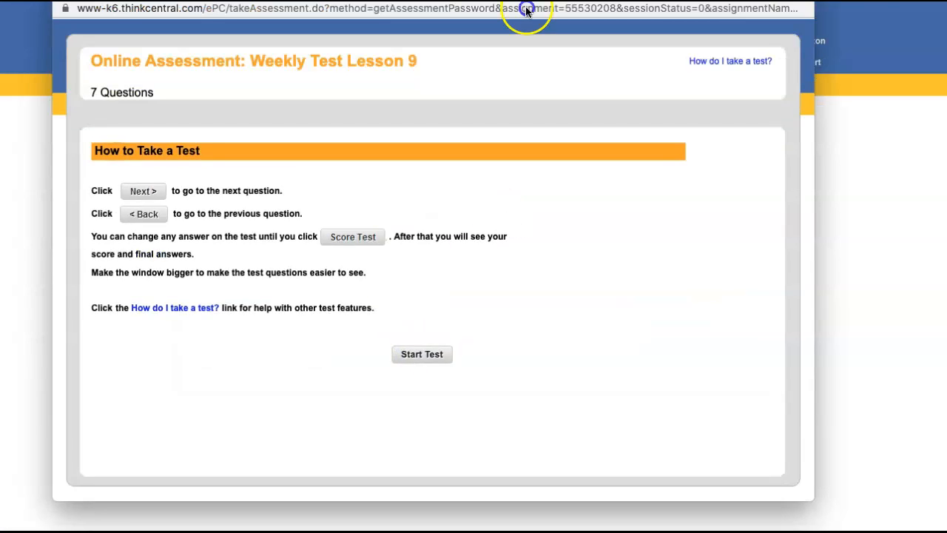
pyautogui.moveTo(529, 17); pyautogui.dragTo(581, 27)
pyautogui.click(476, 363)
# Answer Questions 1 to 7 of the Lesson 9 Vocabulary test, choosing "no" for Question 7.
pyautogui.click(196, 411)
pyautogui.click(194, 264)
pyautogui.click(326, 347)
pyautogui.click(196, 285)
pyautogui.click(327, 347)
pyautogui.click(196, 286)
pyautogui.click(330, 347)
pyautogui.click(195, 366)
pyautogui.click(333, 407)
pyautogui.click(196, 290)
pyautogui.click(329, 371)
pyautogui.click(195, 330)
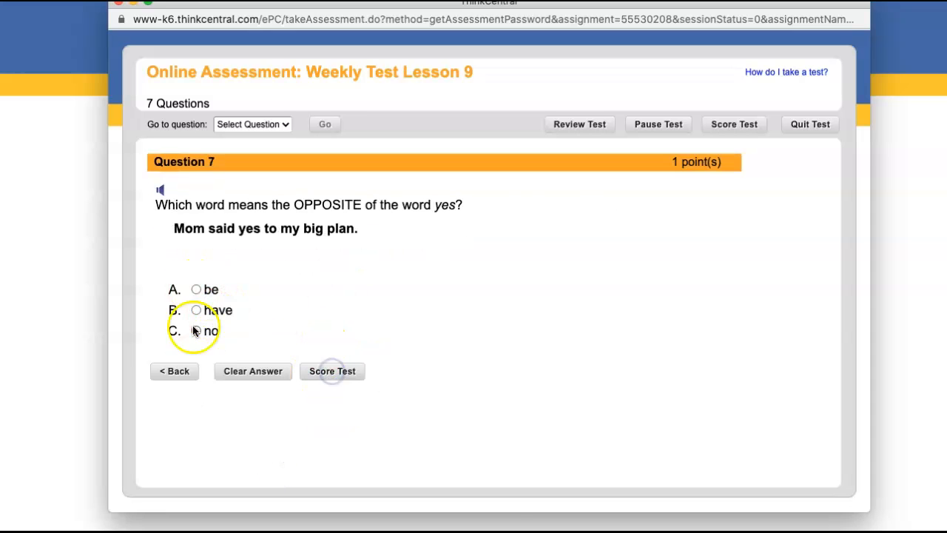
# Submit the completed seven-question Lesson 9 Vocabulary test for scoring and confirm the scoring.
pyautogui.click(333, 371)
pyautogui.click(273, 316)
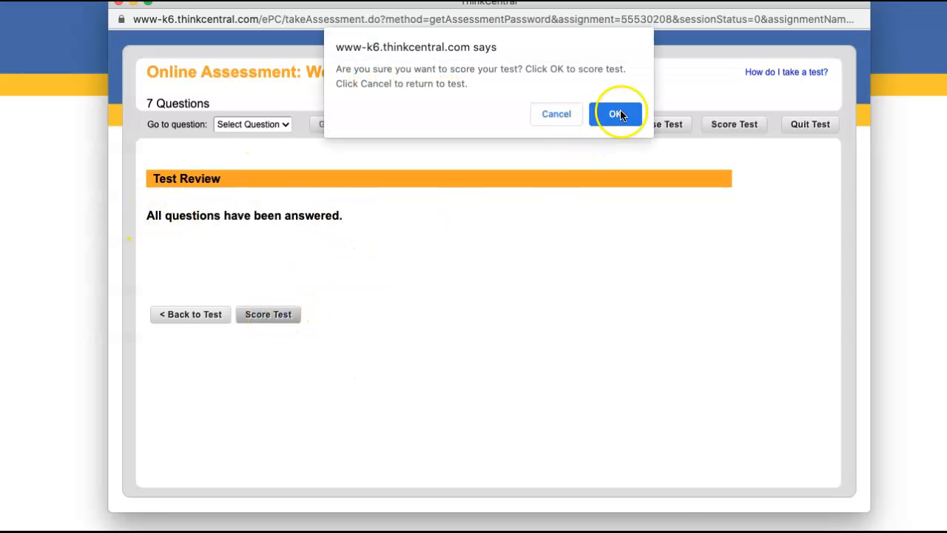
pyautogui.click(618, 114)
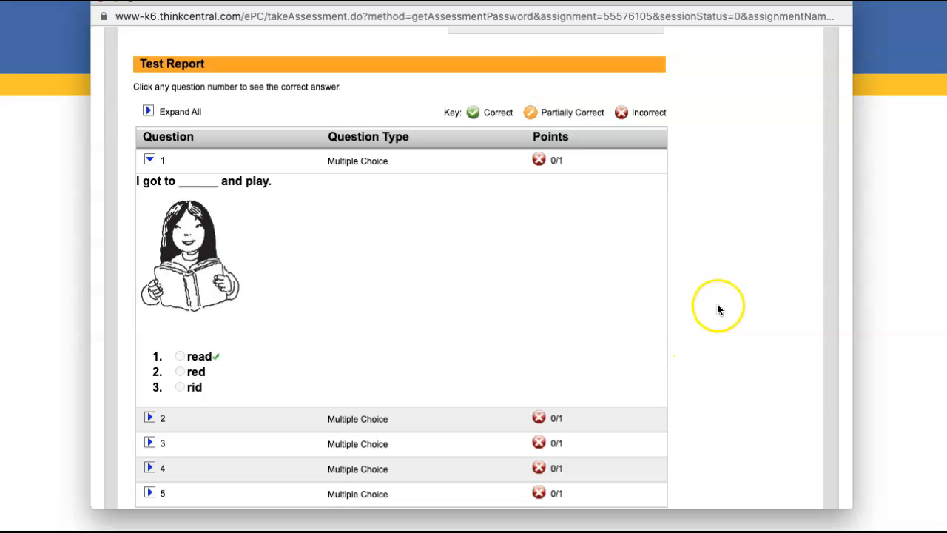
# Check the correct answer to Question 1 in the five-question test report and collapse its details.
pyautogui.scroll(1, 717, 310)
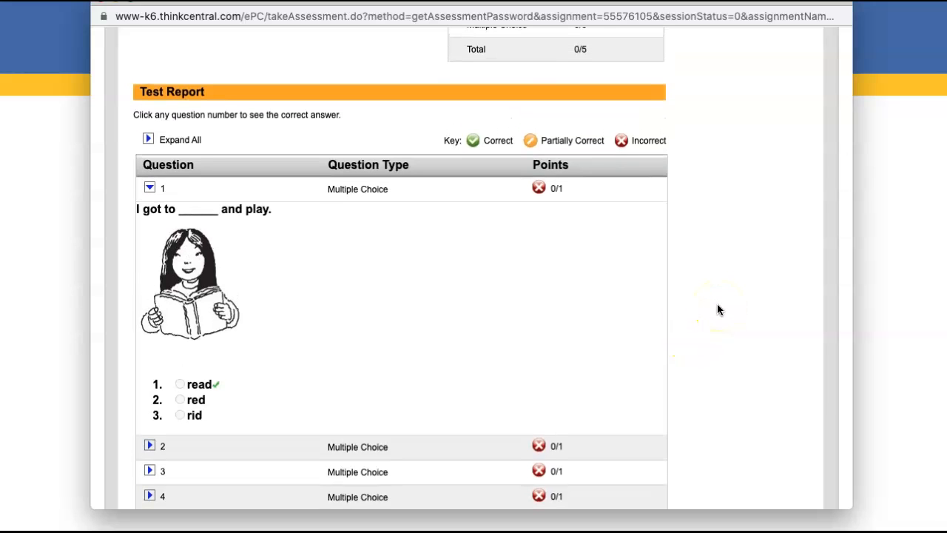
pyautogui.click(150, 187)
pyautogui.click(154, 357)
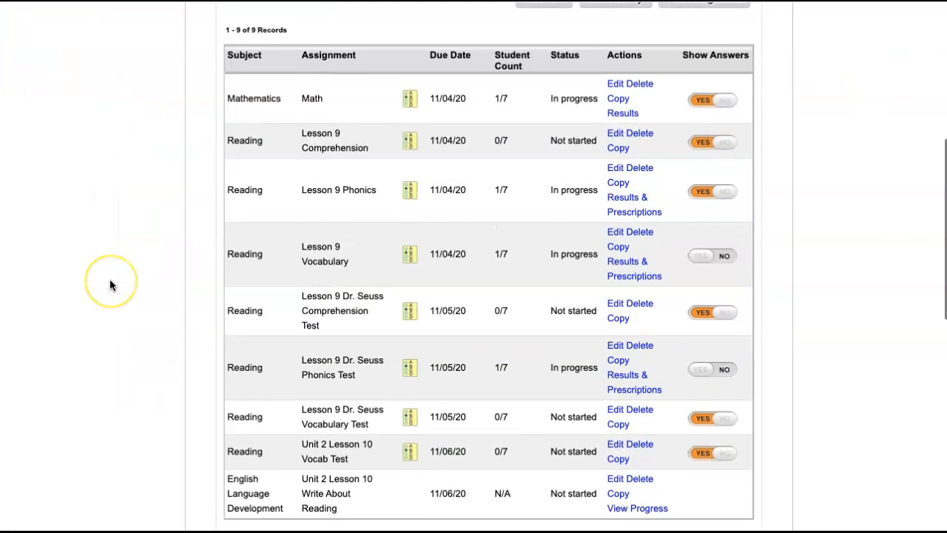
# Open the class results and prescriptions for the Lesson 9 Vocabulary assignment and bring up the student's score report.
pyautogui.scroll(-1, 109, 279)
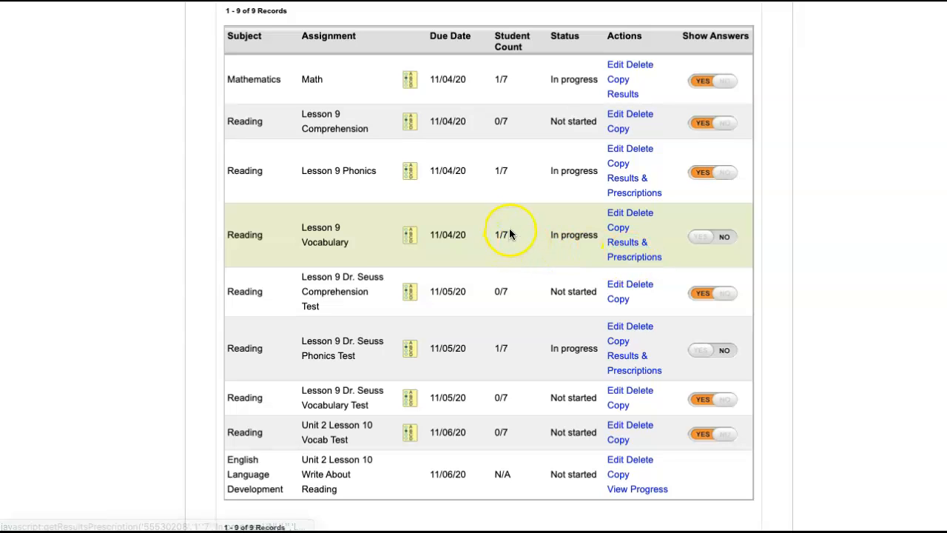
pyautogui.click(633, 247)
pyautogui.scroll(-3, 287, 318)
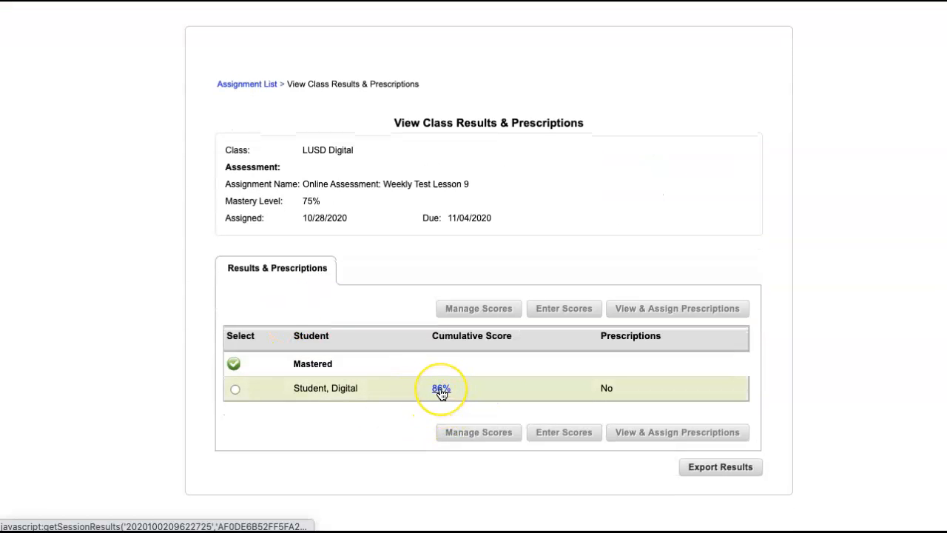
pyautogui.click(441, 390)
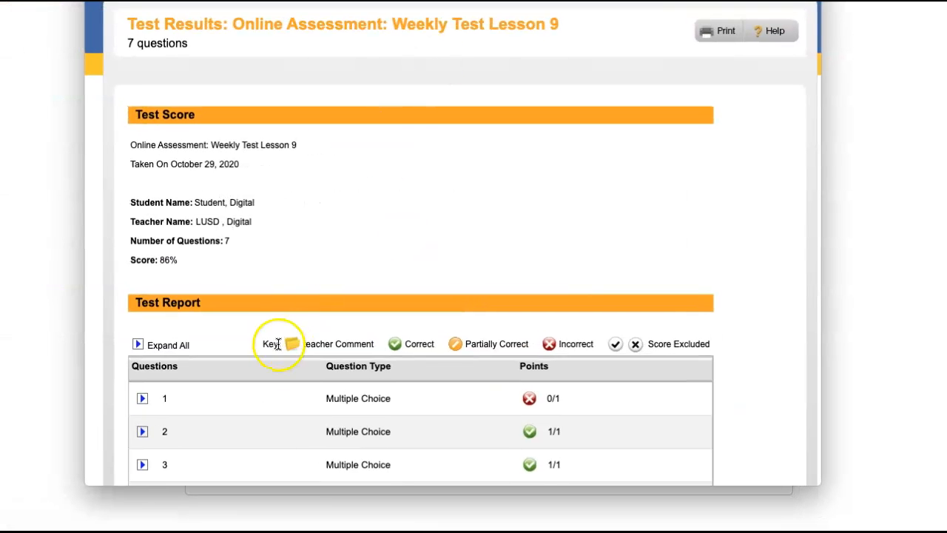
# Expand Question 1 in the student's test report and examine the chosen answer, correct answer and standards.
pyautogui.scroll(-5, 290, 341)
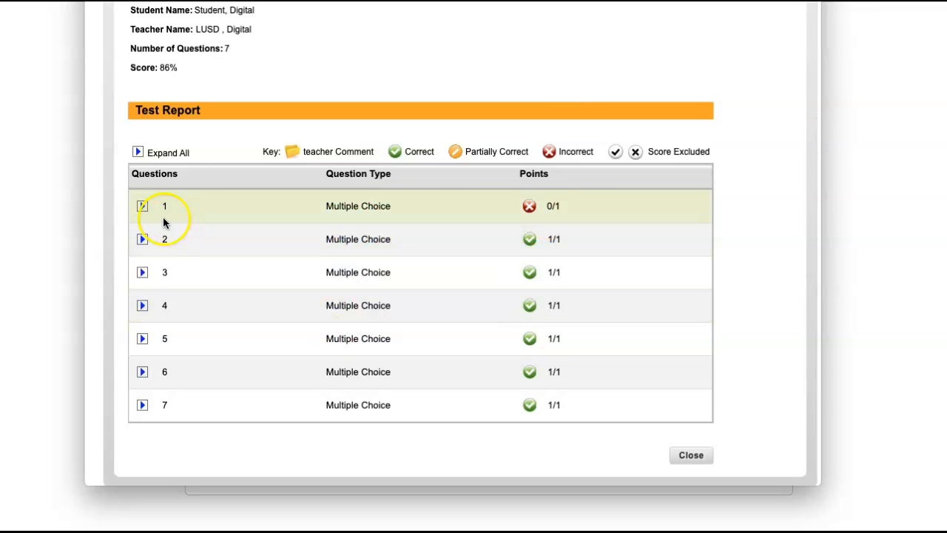
pyautogui.click(142, 207)
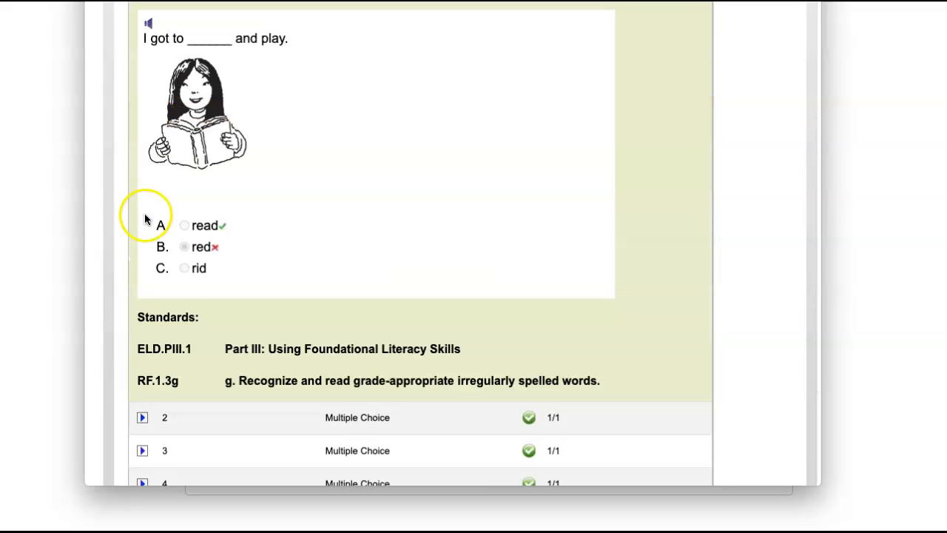
pyautogui.scroll(2, 185, 236)
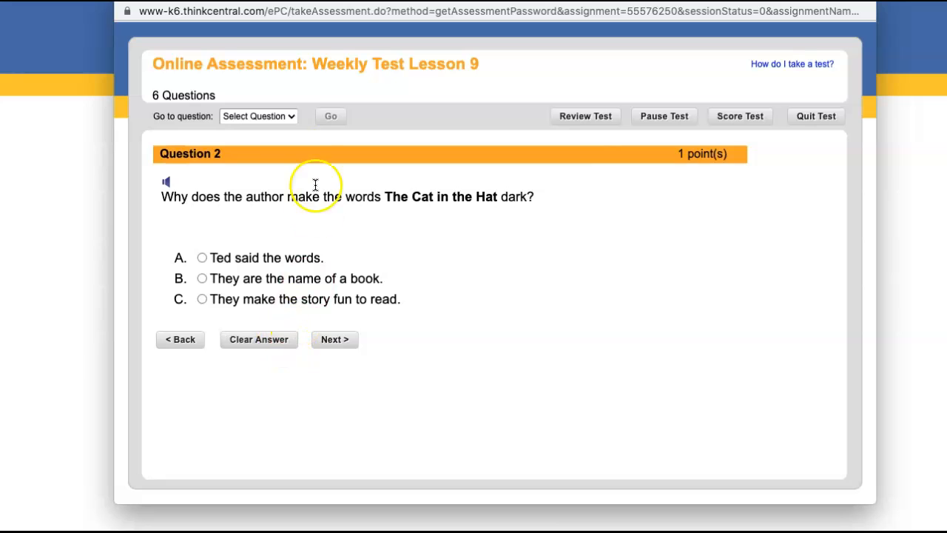
# Go to Question 6 of the Comprehension test and answer it with "He drew pictures and wrote fun stories.".
pyautogui.click(276, 116)
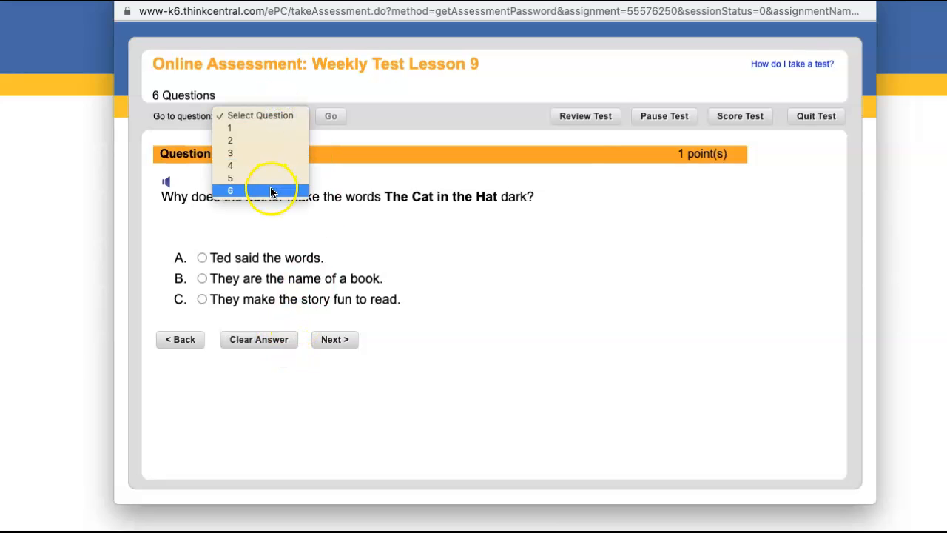
pyautogui.click(269, 192)
pyautogui.click(331, 117)
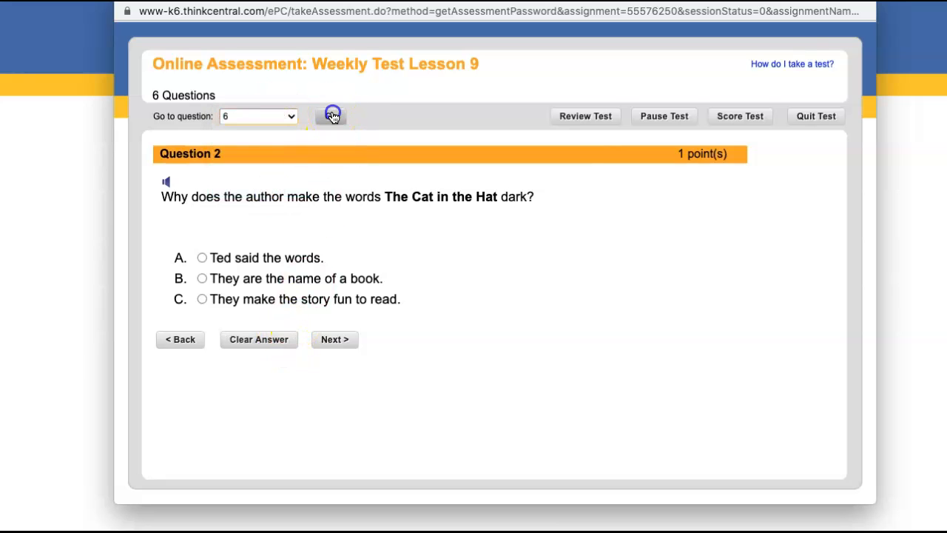
pyautogui.write('He drew picu')
pyautogui.write('res and wrote stories')
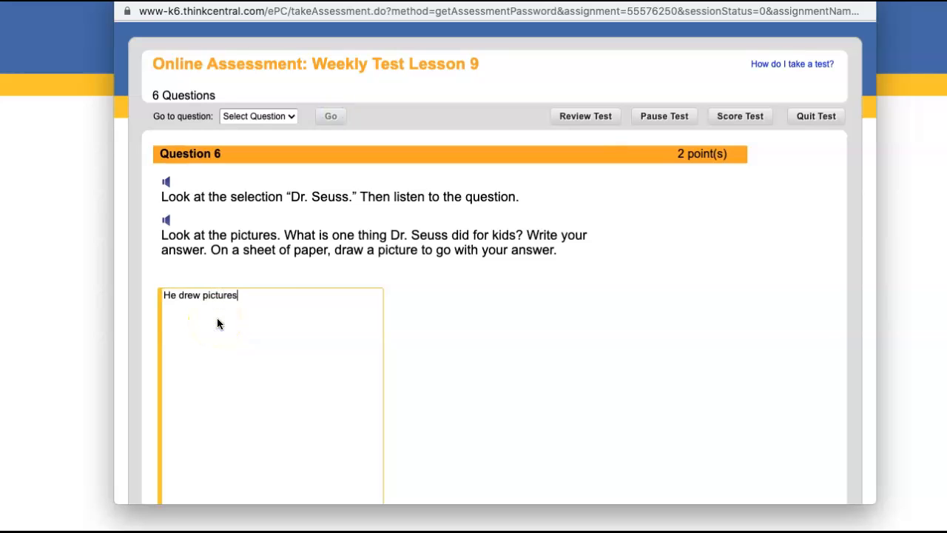
pyautogui.press('BackSpace')
pyautogui.press('BackSpace')
pyautogui.press('BackSpace')
pyautogui.press('BackSpace')
pyautogui.press('BackSpace')
pyautogui.press('BackSpace')
pyautogui.press('BackSpace')
pyautogui.press('BackSpace')
pyautogui.write('fun stories.')
# Submit the Comprehension test for scoring with Questions 2 to 5 skipped, confirm the scoring and look through the test report.
pyautogui.click(735, 118)
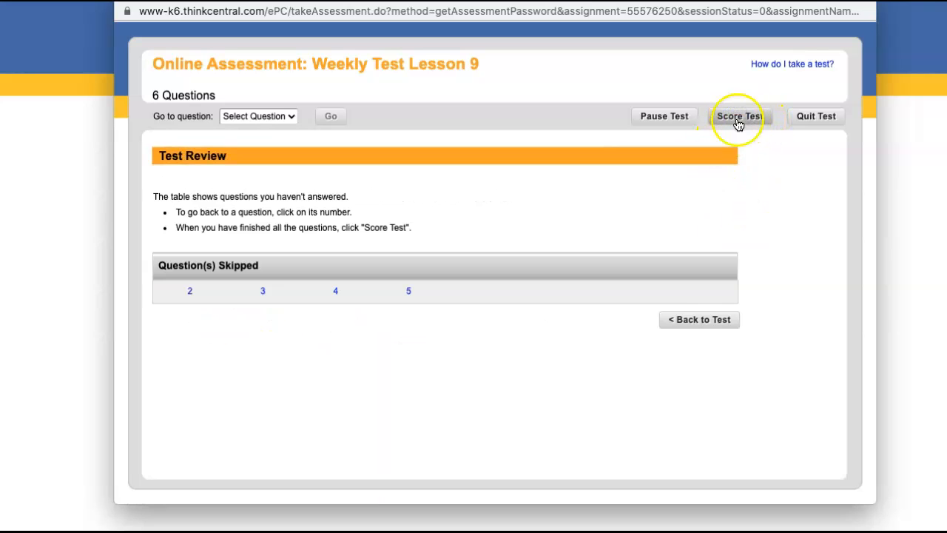
pyautogui.click(731, 116)
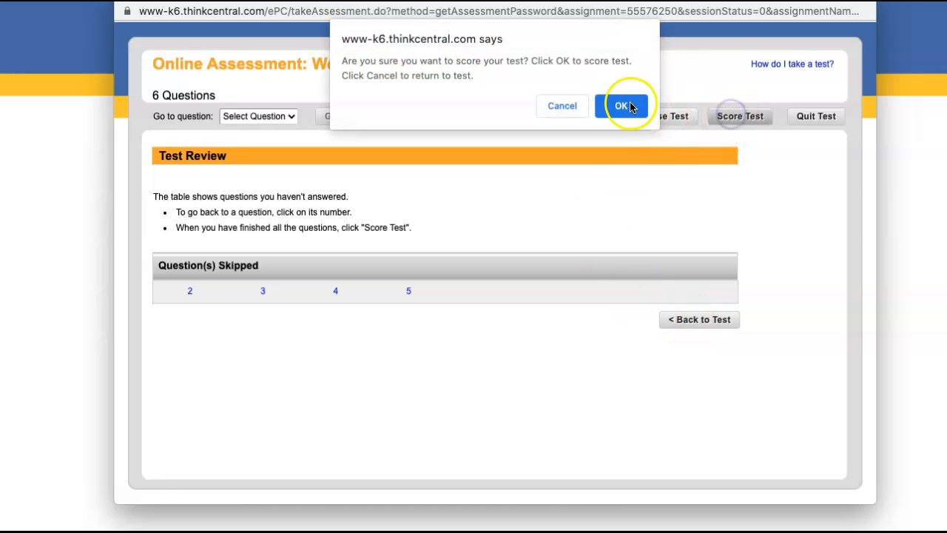
pyautogui.click(615, 102)
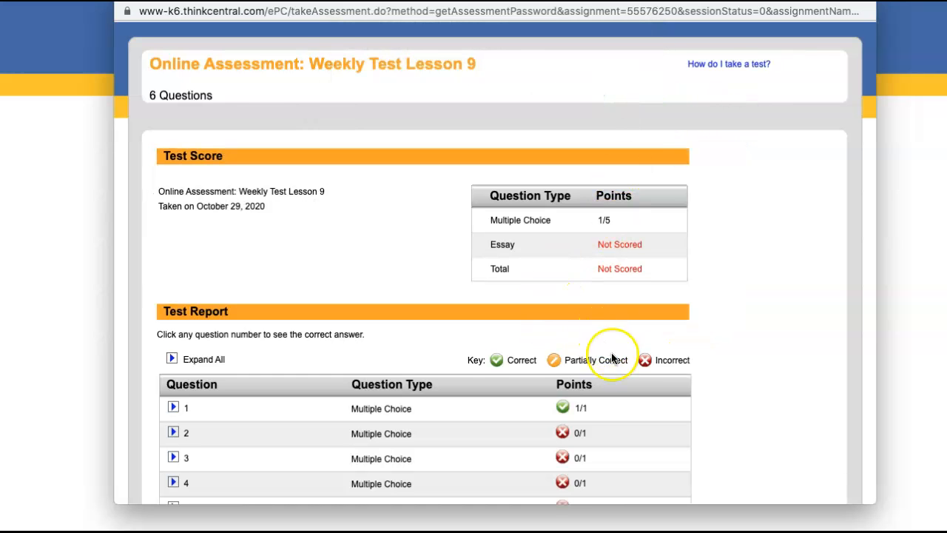
pyautogui.scroll(-3, 708, 355)
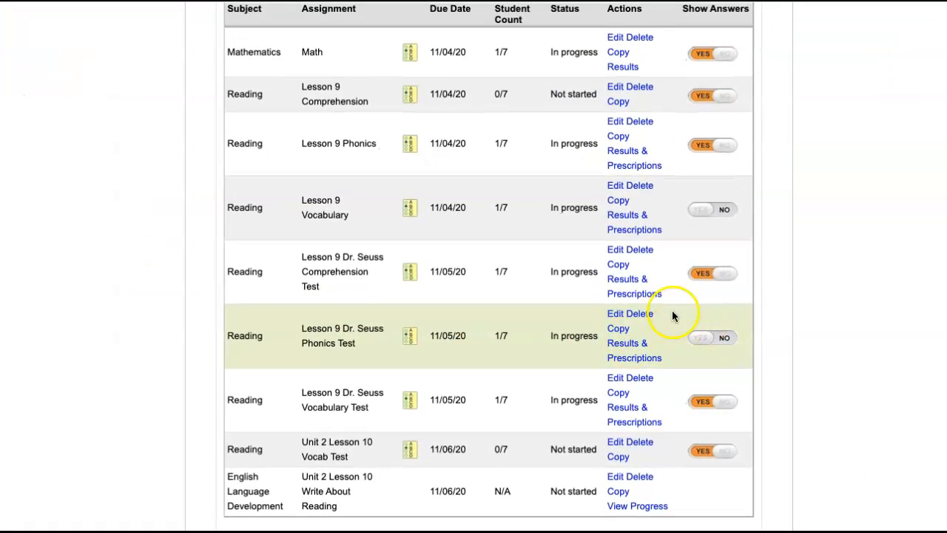
# Open the Lesson 9 Dr. Seuss Comprehension Test results, select the unscored student and open the test for entering scores.
pyautogui.click(628, 287)
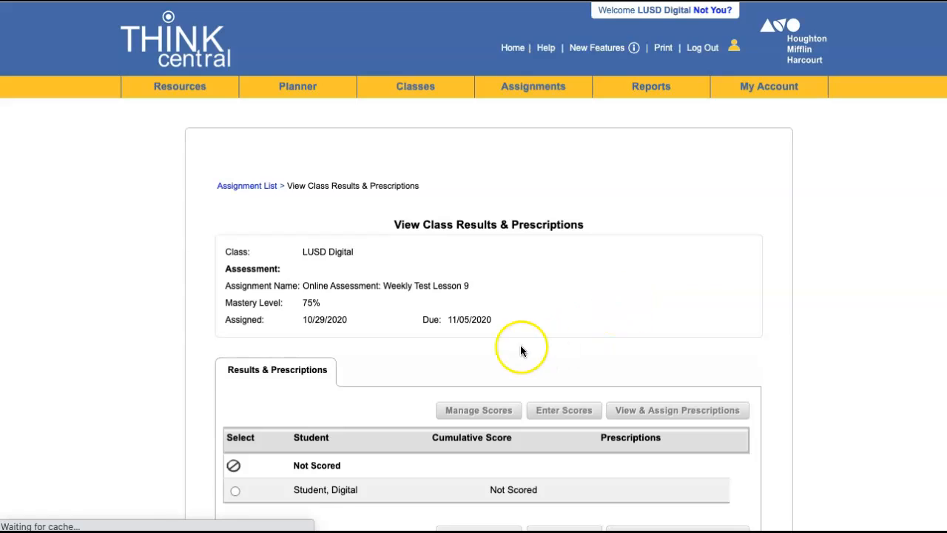
pyautogui.scroll(-3, 520, 350)
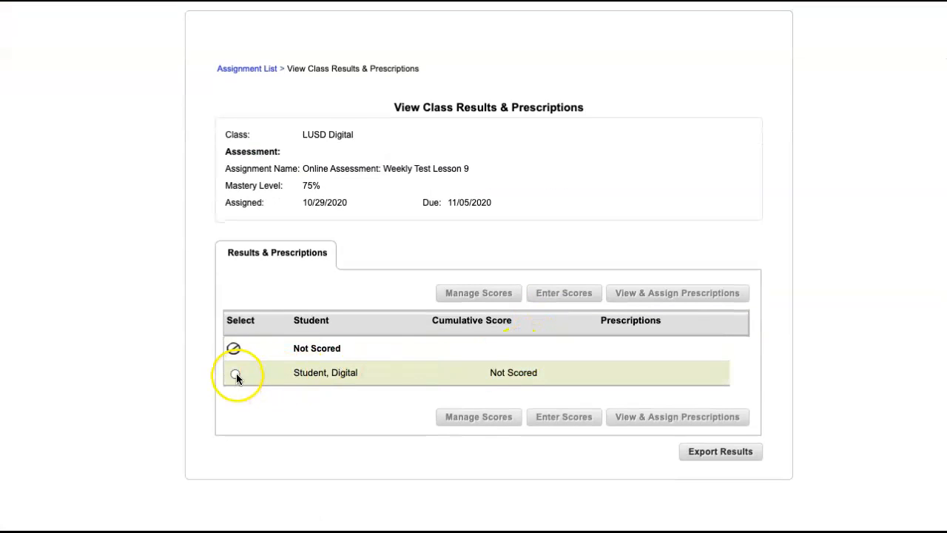
pyautogui.click(236, 375)
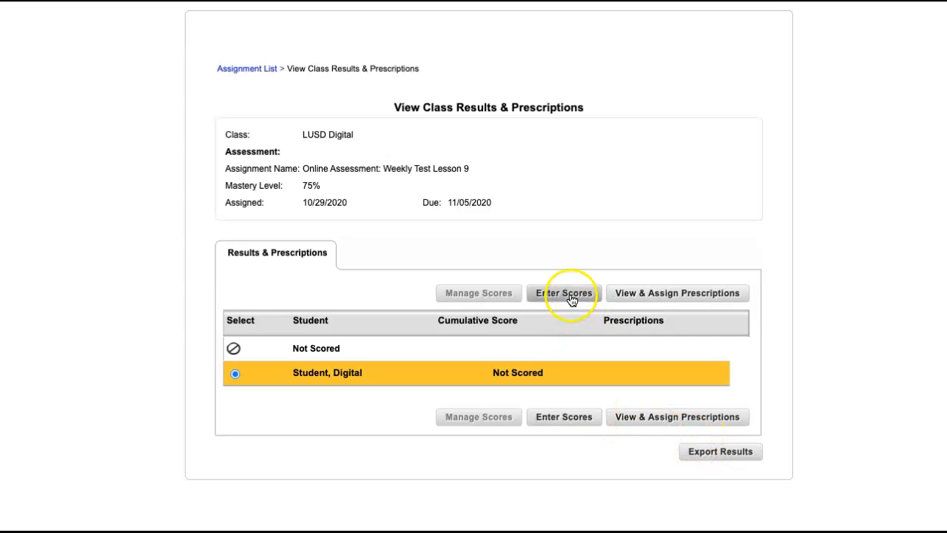
pyautogui.click(563, 417)
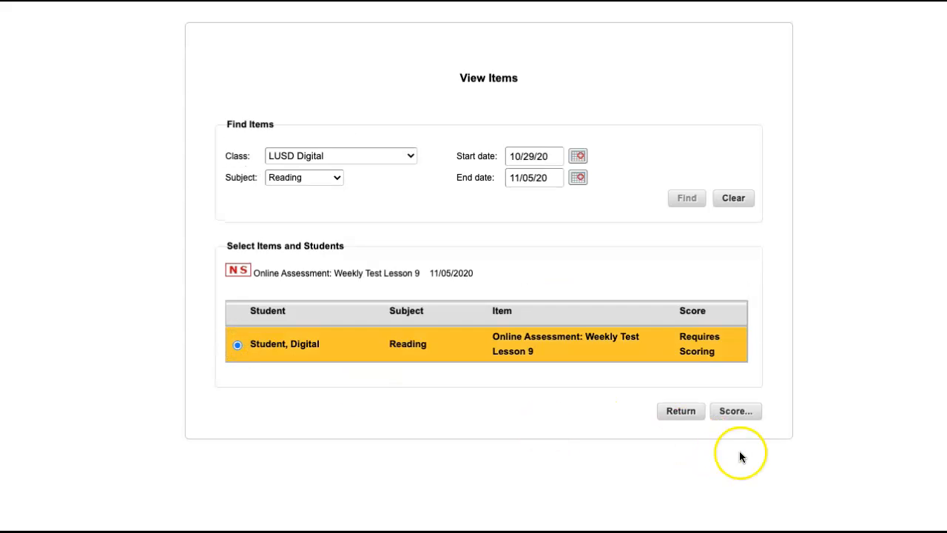
pyautogui.click(741, 412)
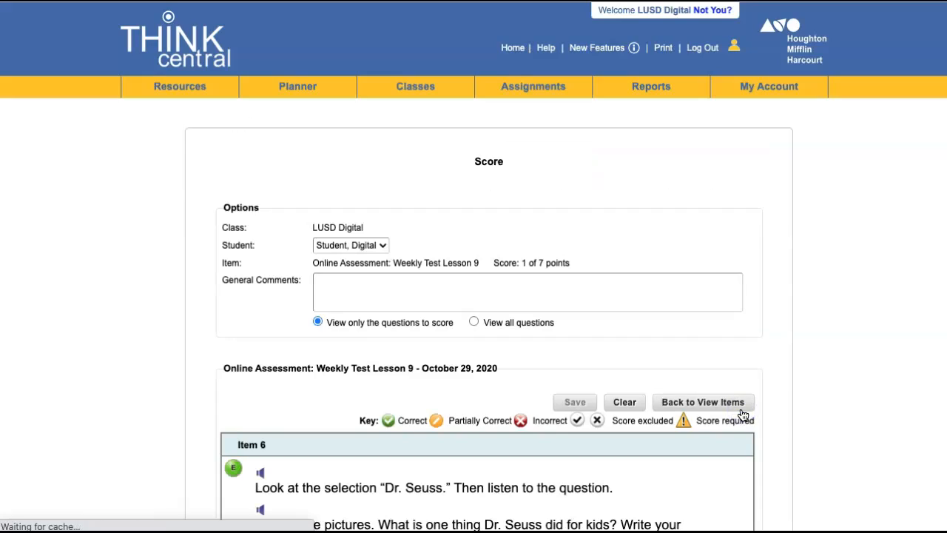
# Give the student's written answer to Item 6 a score of 2 and save the score.
pyautogui.scroll(-5, 276, 346)
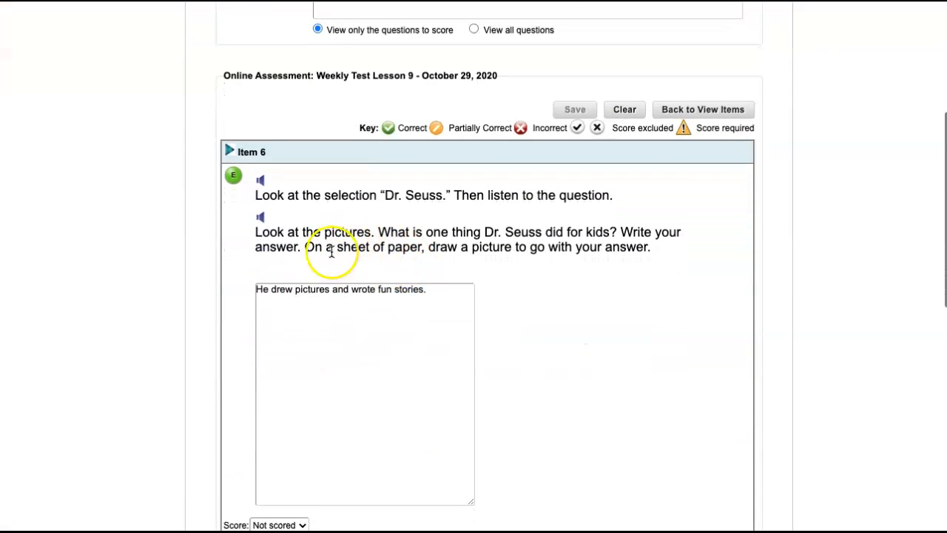
pyautogui.scroll(-3, 406, 372)
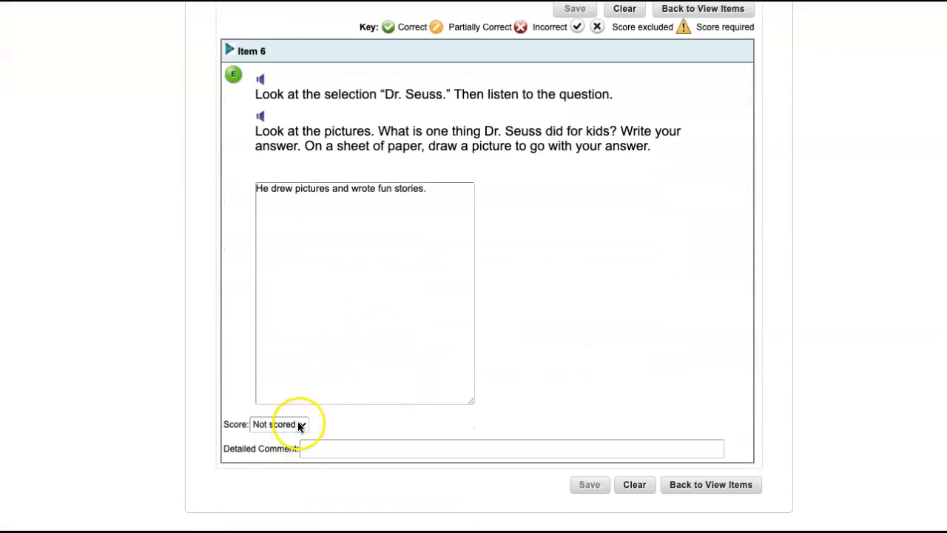
pyautogui.click(296, 424)
pyautogui.click(280, 459)
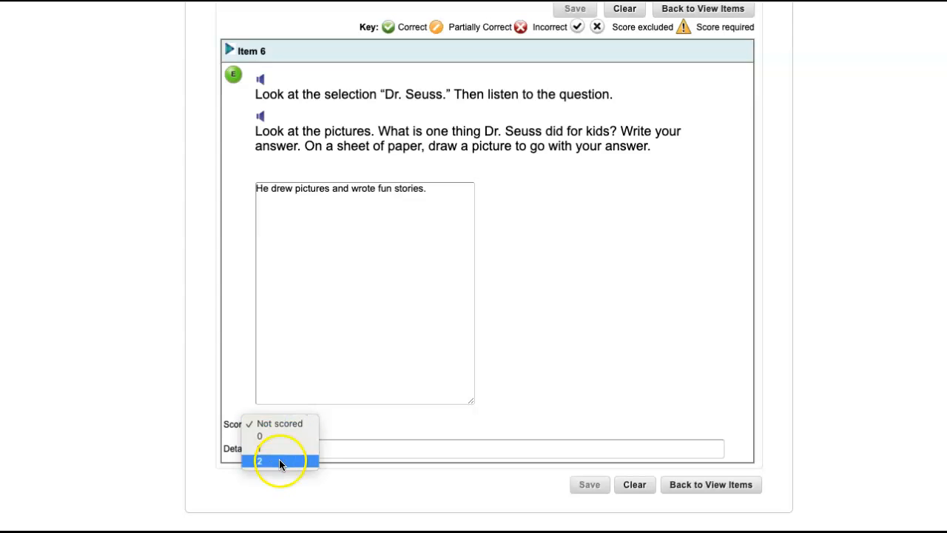
pyautogui.click(322, 442)
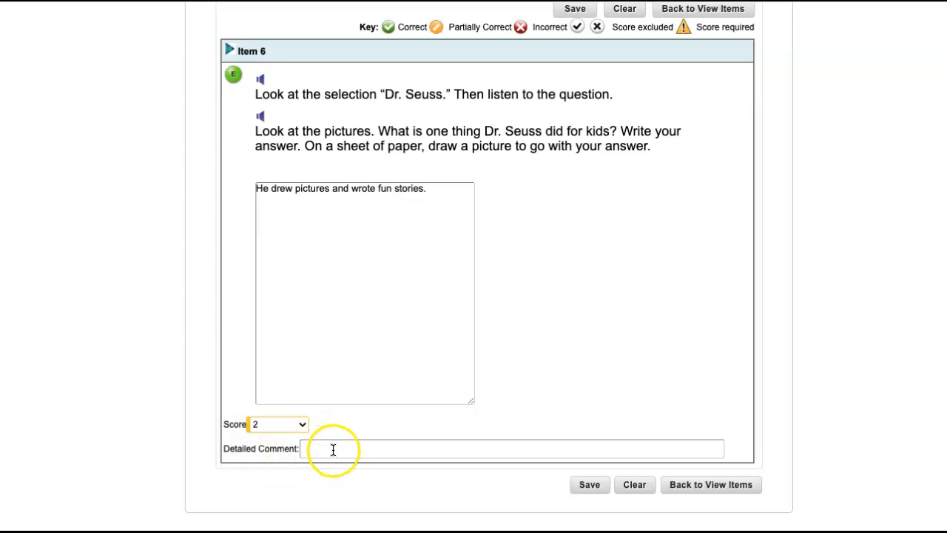
pyautogui.click(589, 485)
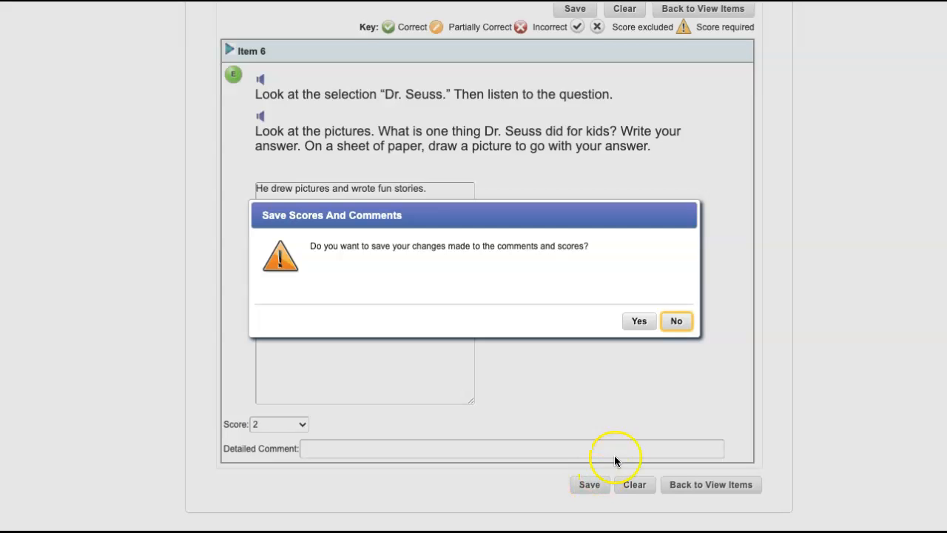
pyautogui.click(639, 321)
# Return to the View Items page, check the student's overall score, select that entry and go back to the Assignment List.
pyautogui.click(712, 363)
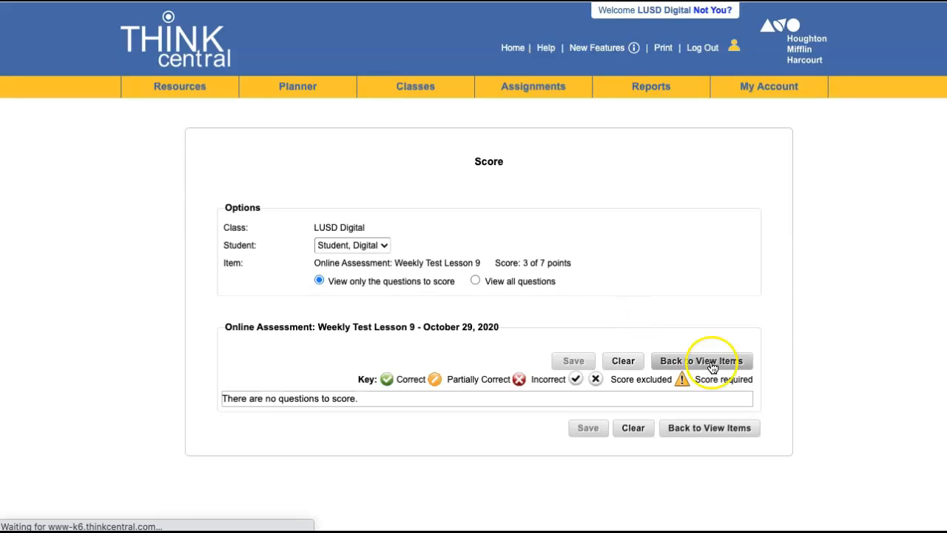
pyautogui.scroll(-5, 554, 385)
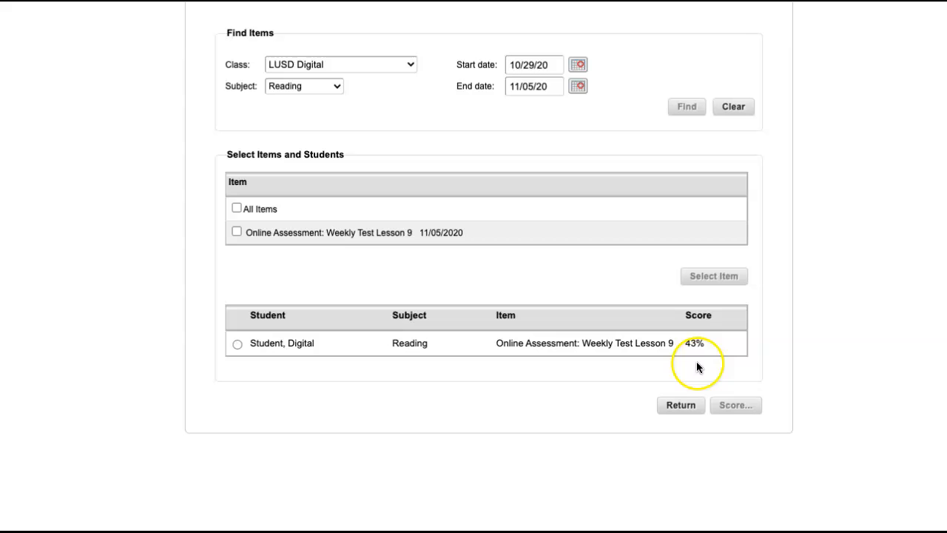
pyautogui.click(237, 344)
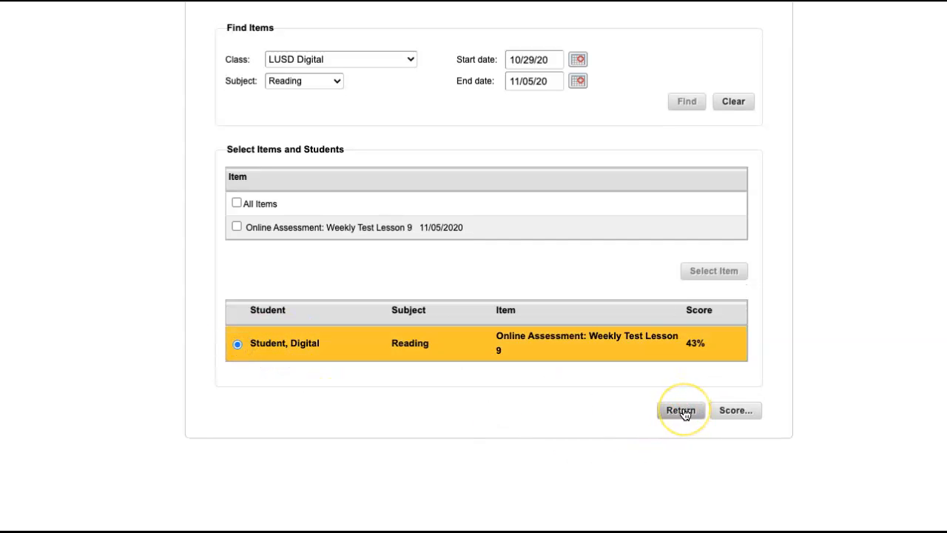
pyautogui.click(680, 410)
pyautogui.scroll(4, 199, 263)
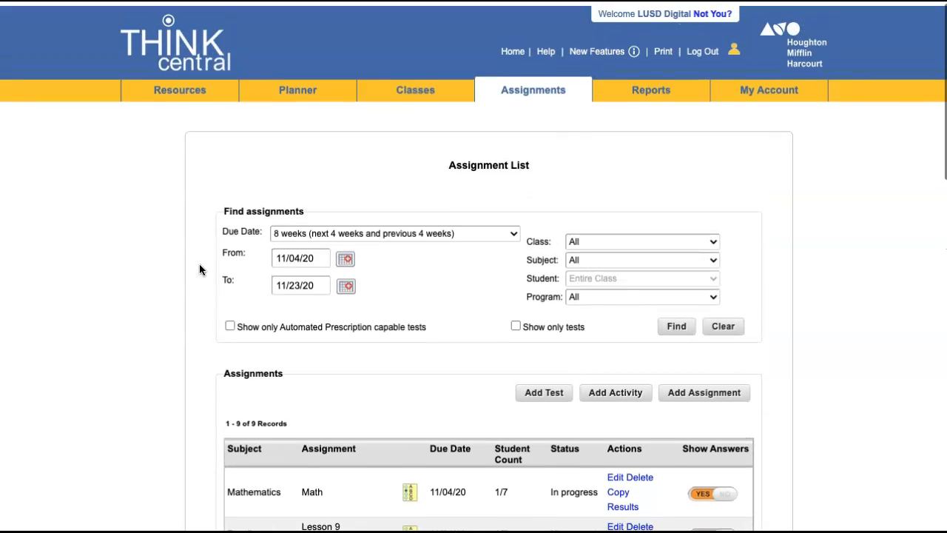